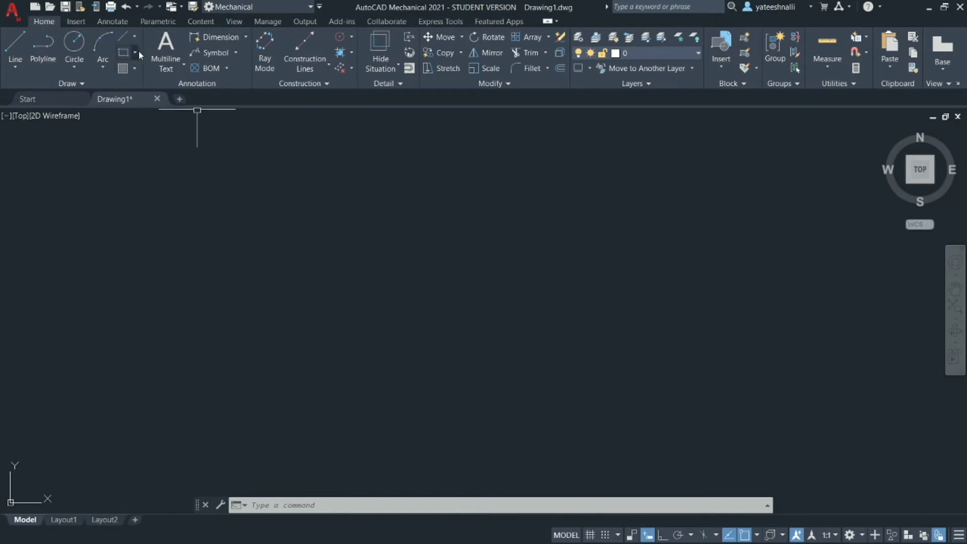
{"action": "left_click", "coordinate": [136, 52]}
{"action": "key", "text": "Escape"}
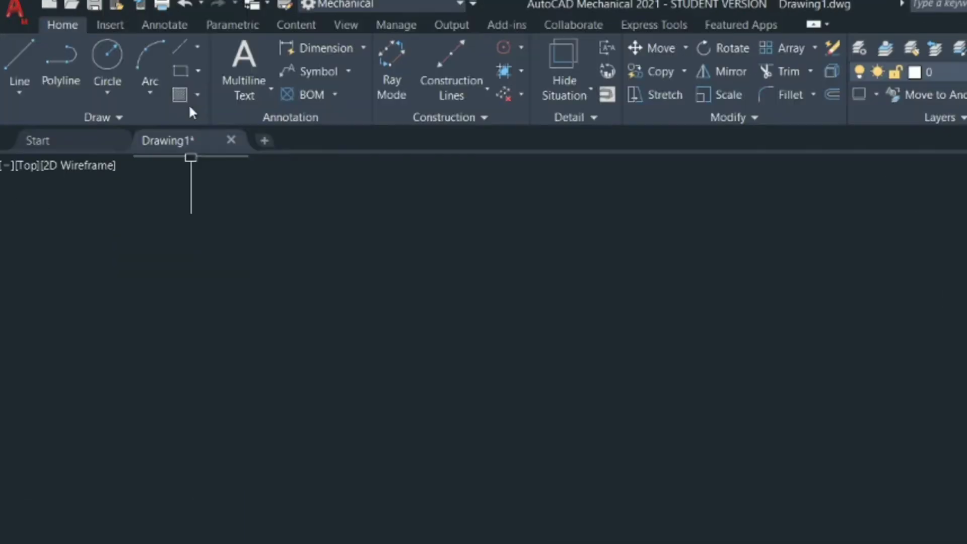
{"action": "left_click", "coordinate": [135, 68]}
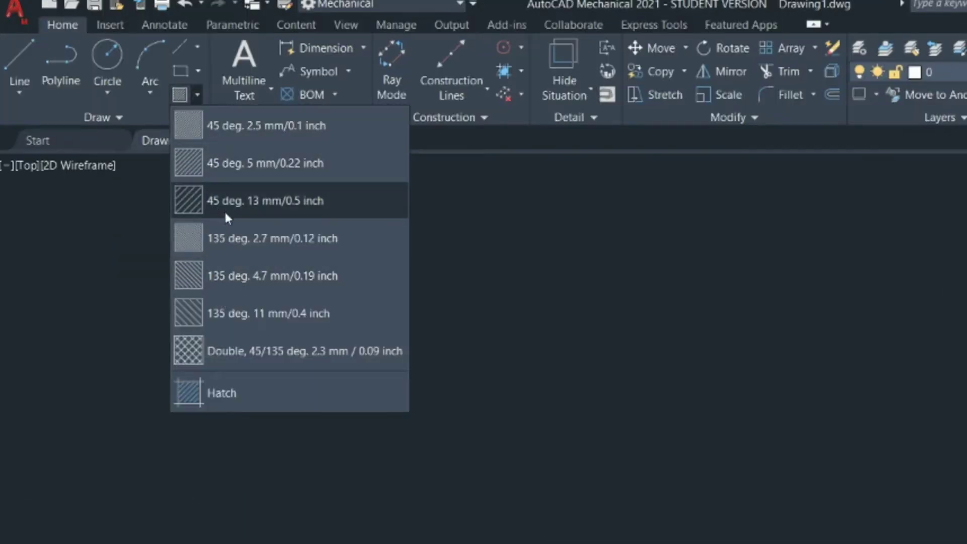
{"action": "left_click", "coordinate": [283, 538]}
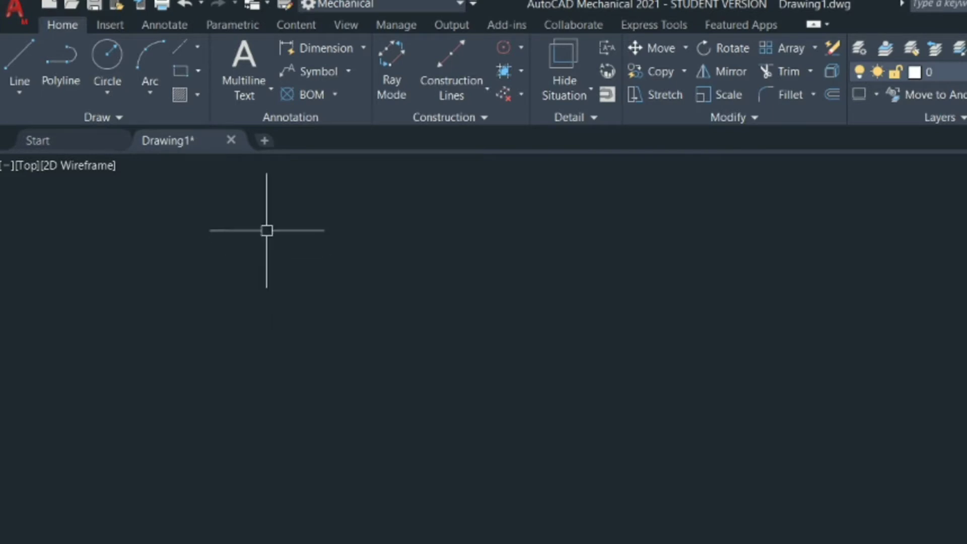
- Draw a horizontal centerline across the middle of the empty drawing area
{"action": "left_click", "coordinate": [198, 48]}
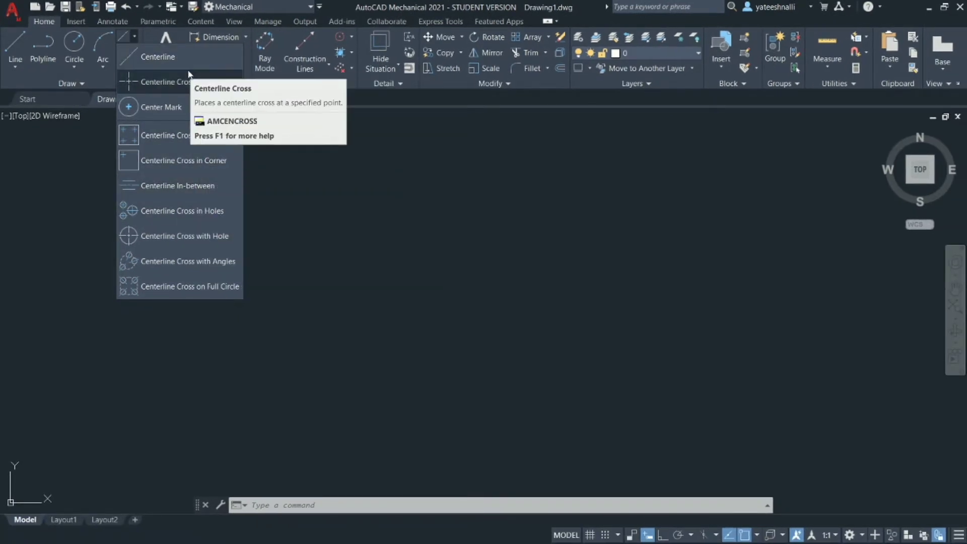
{"action": "left_click", "coordinate": [185, 58]}
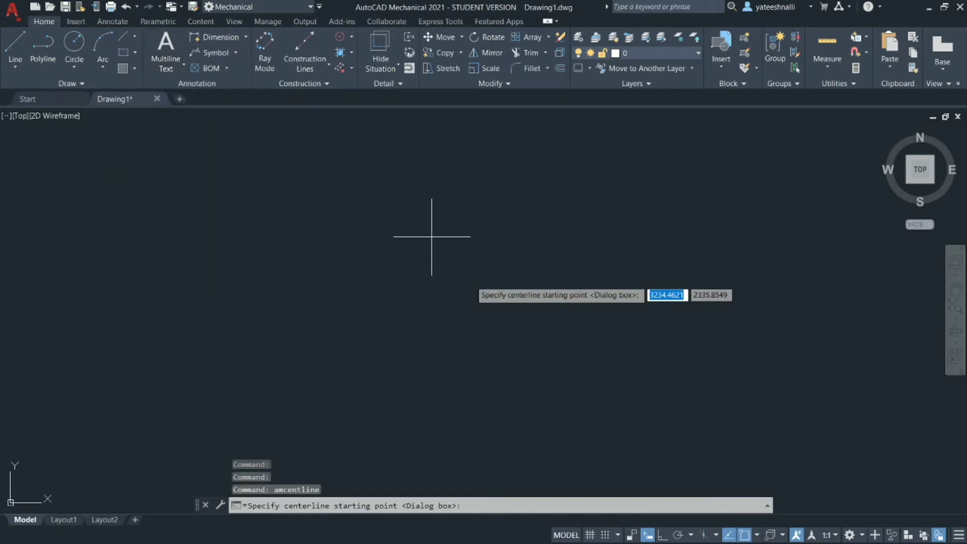
{"action": "left_click", "coordinate": [341, 242]}
{"action": "left_click", "coordinate": [682, 247]}
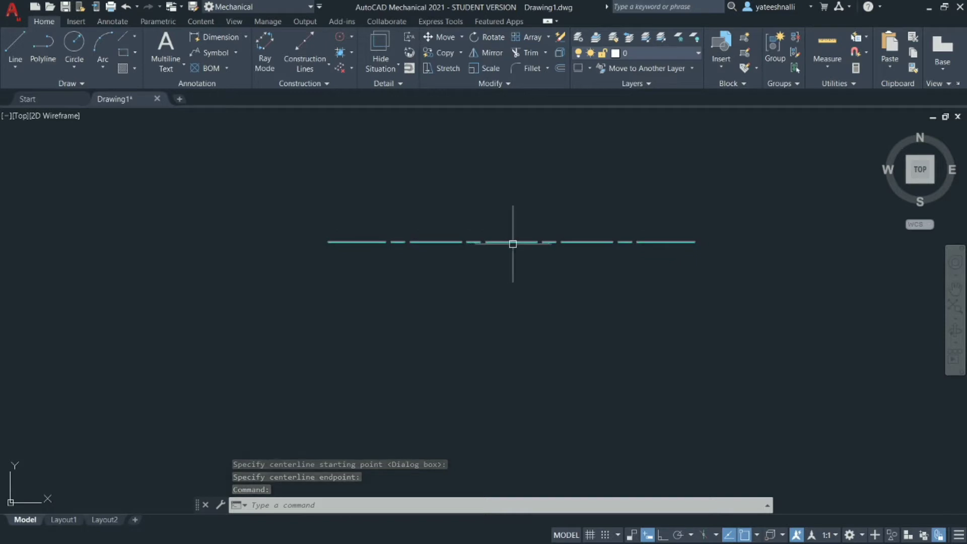
- Place a centerline cross centered just below the horizontal centerline, with arms reaching about 80 units from its center
{"action": "left_click", "coordinate": [134, 36]}
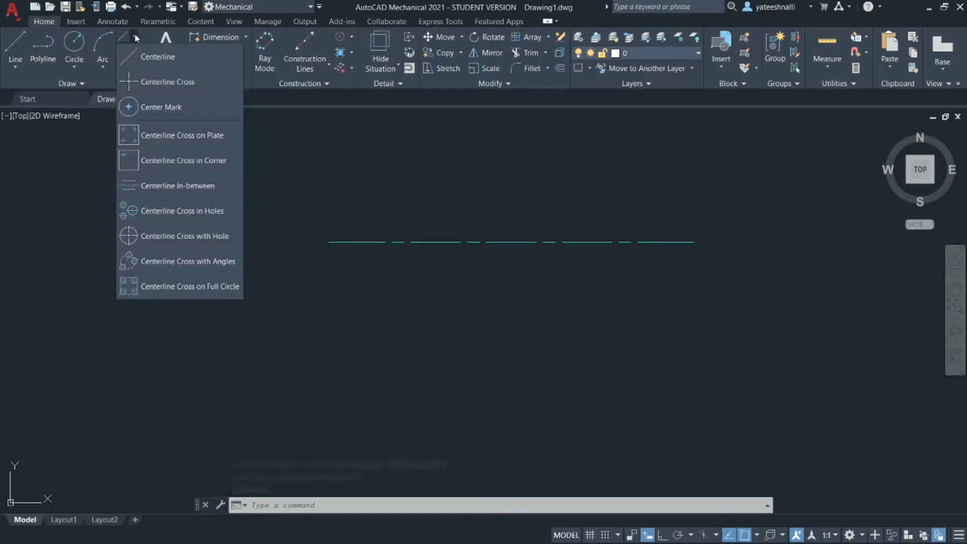
{"action": "left_click", "coordinate": [192, 85]}
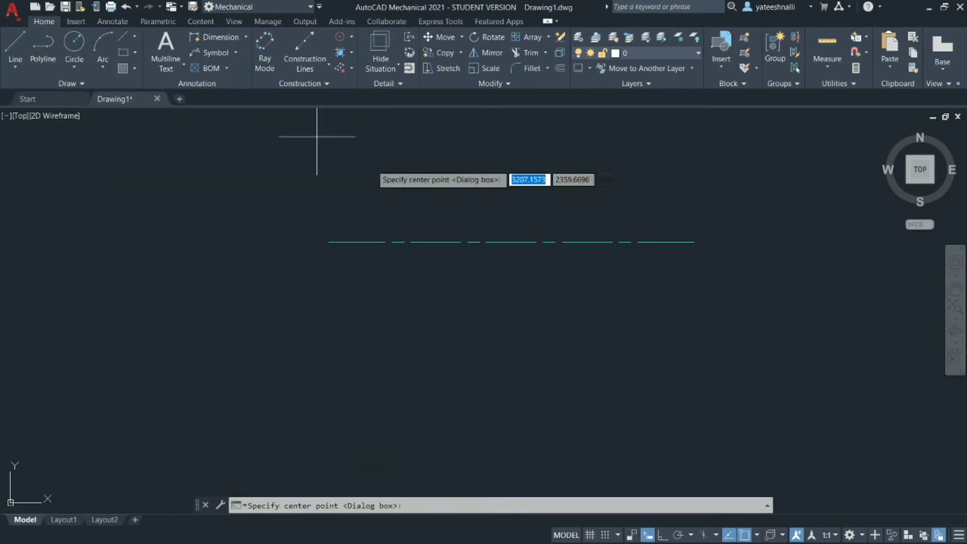
{"action": "left_click", "coordinate": [469, 313]}
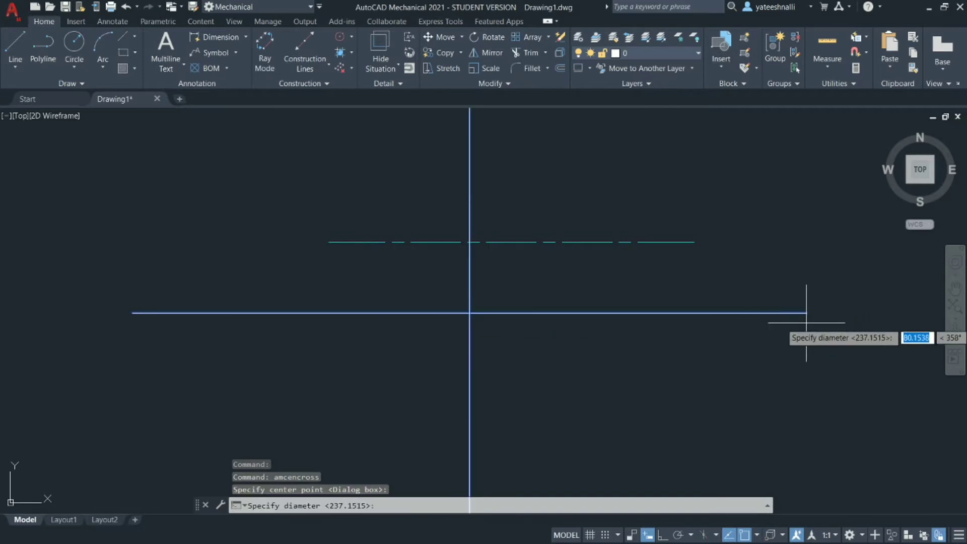
{"action": "left_click", "coordinate": [812, 315]}
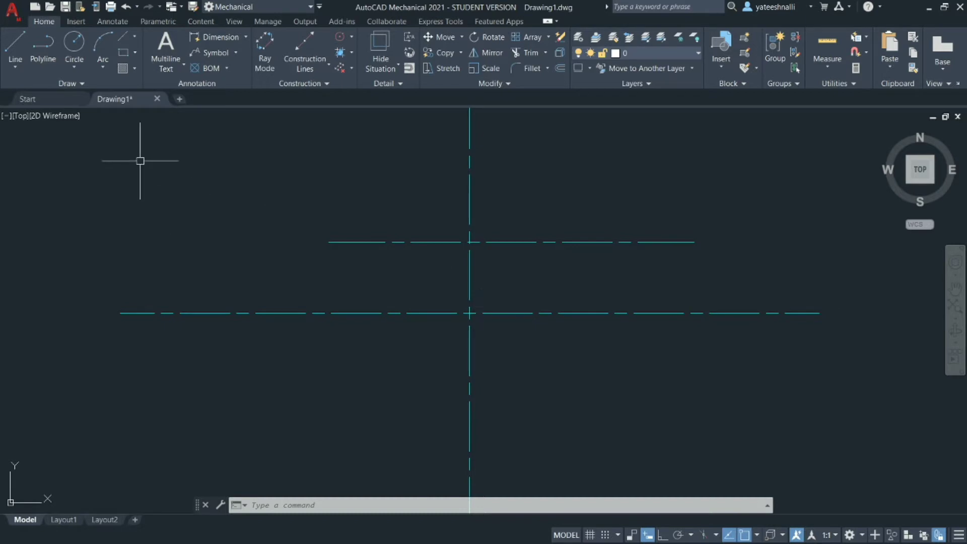
- Erase the horizontal centerline and the centerline cross from the drawing
{"action": "left_click", "coordinate": [135, 36]}
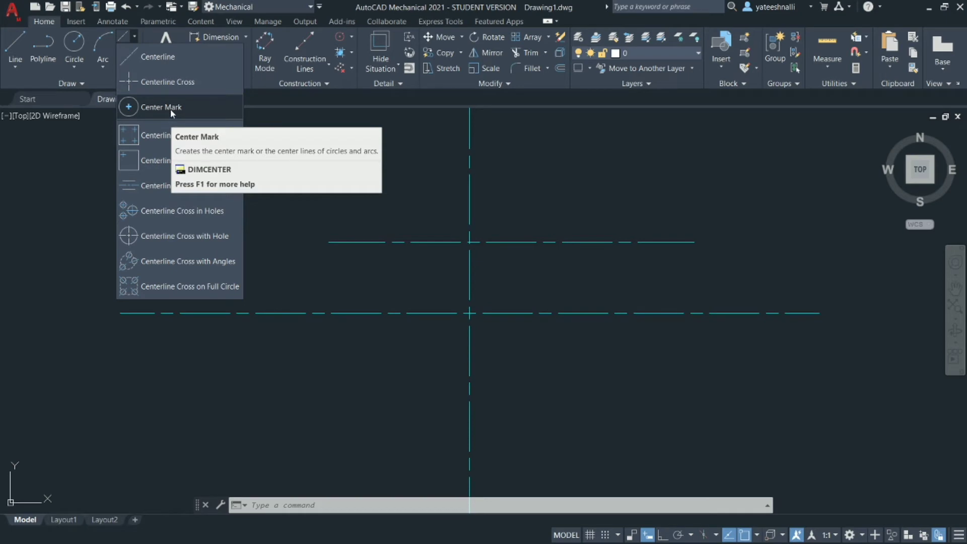
{"action": "left_click", "coordinate": [670, 431]}
{"action": "left_click", "coordinate": [670, 431]}
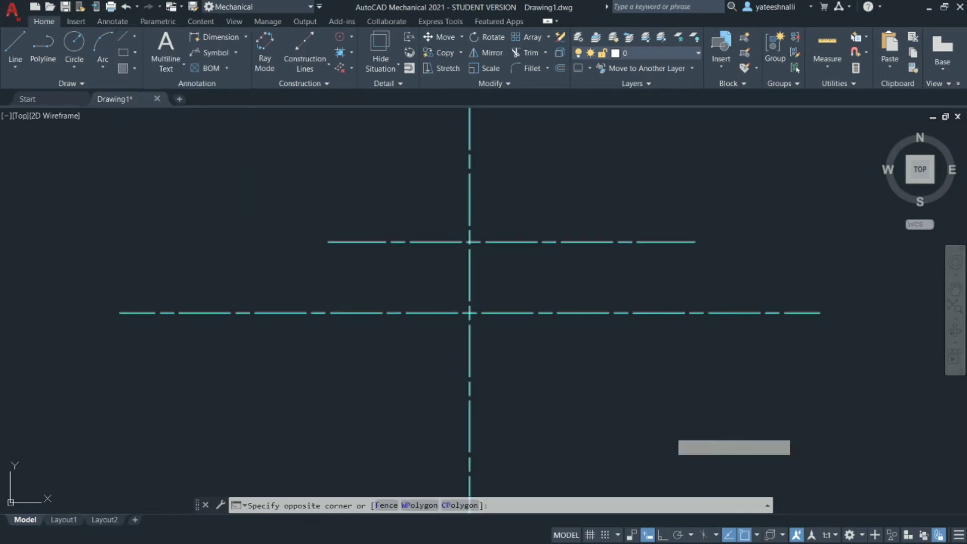
{"action": "left_click", "coordinate": [334, 185]}
{"action": "key", "text": "Delete"}
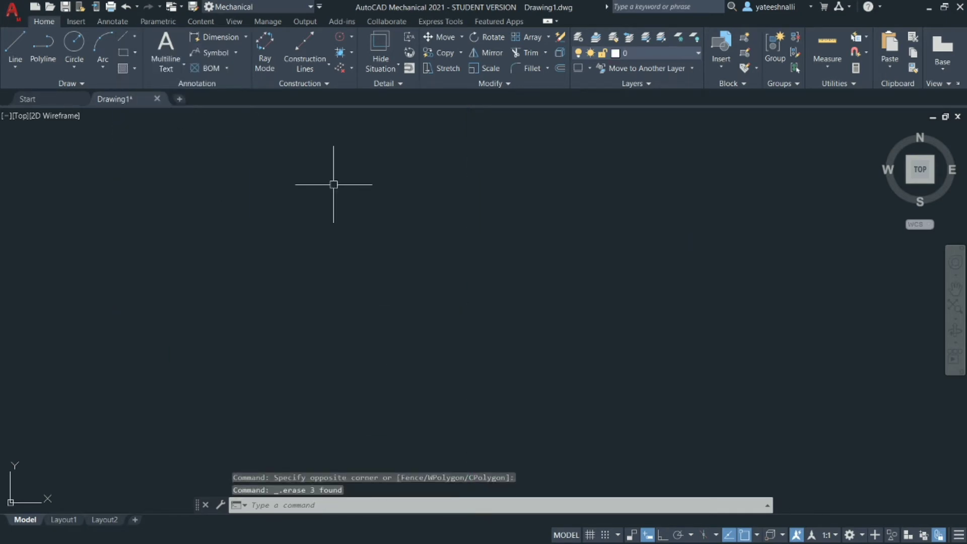
- Draw a freehand-sized rectangle from two opposite corner points, slightly wider than it is high
{"action": "left_click", "coordinate": [135, 53]}
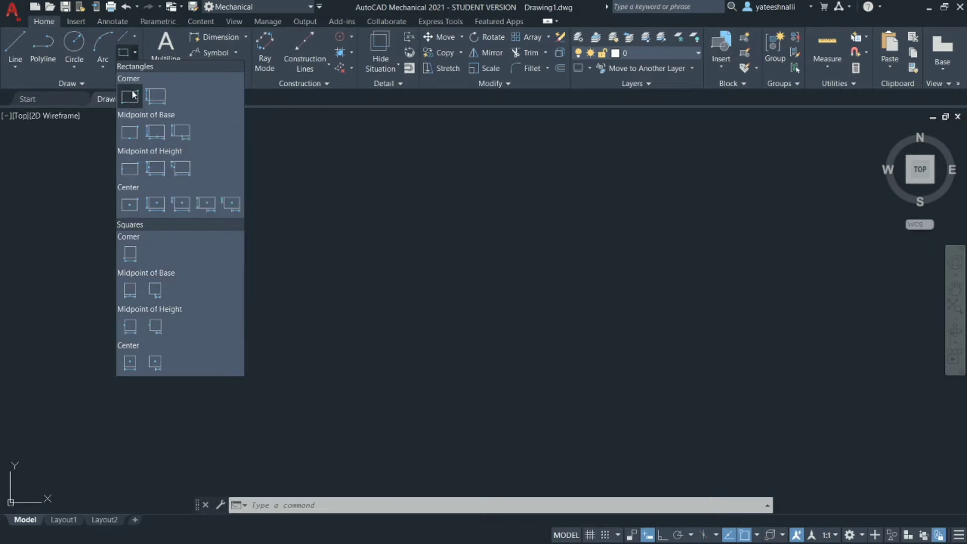
{"action": "left_click", "coordinate": [132, 95]}
{"action": "left_click", "coordinate": [253, 304]}
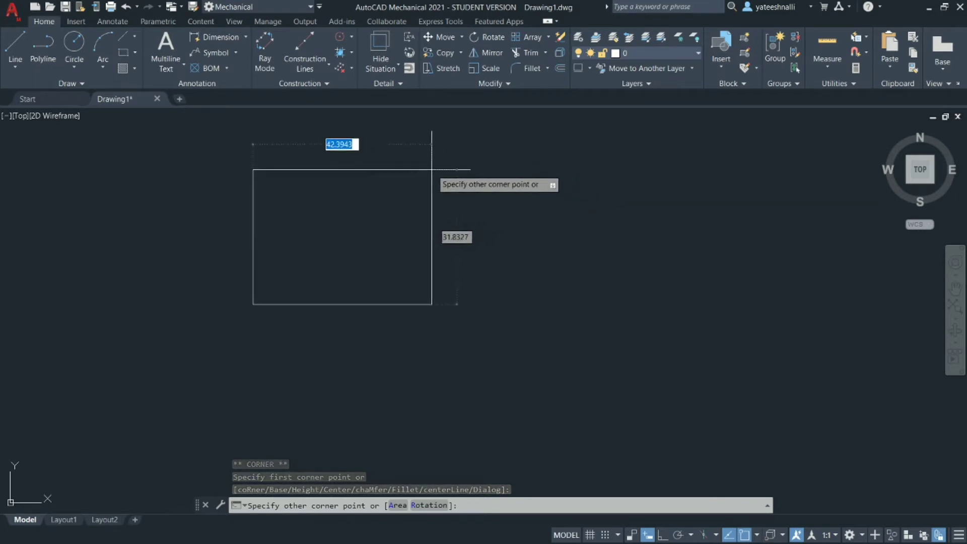
{"action": "left_click", "coordinate": [454, 151]}
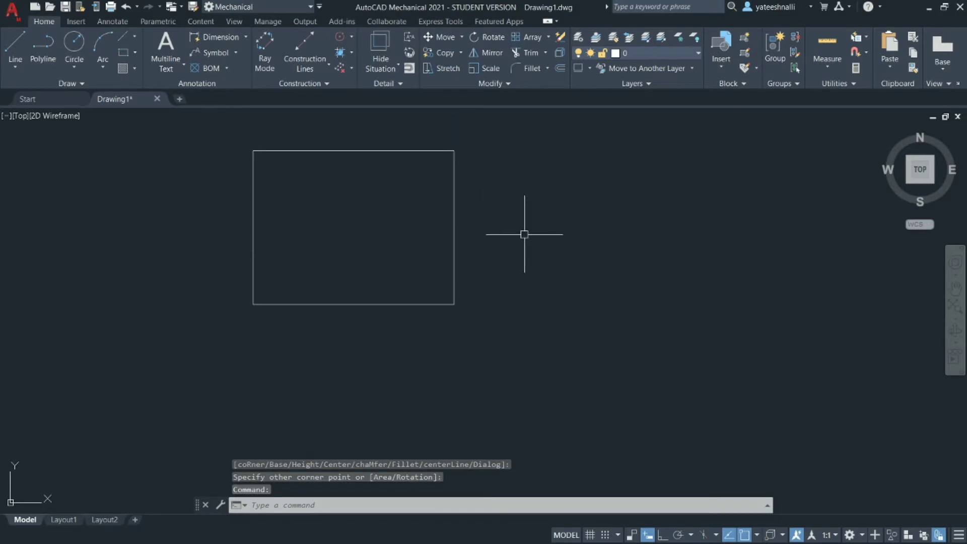
- Draw a second corner-to-corner rectangle to the right of the first, 50 units wide and 40 units high
{"action": "type", "text": "rec"}
{"action": "key", "text": "Return"}
{"action": "left_click", "coordinate": [569, 358]}
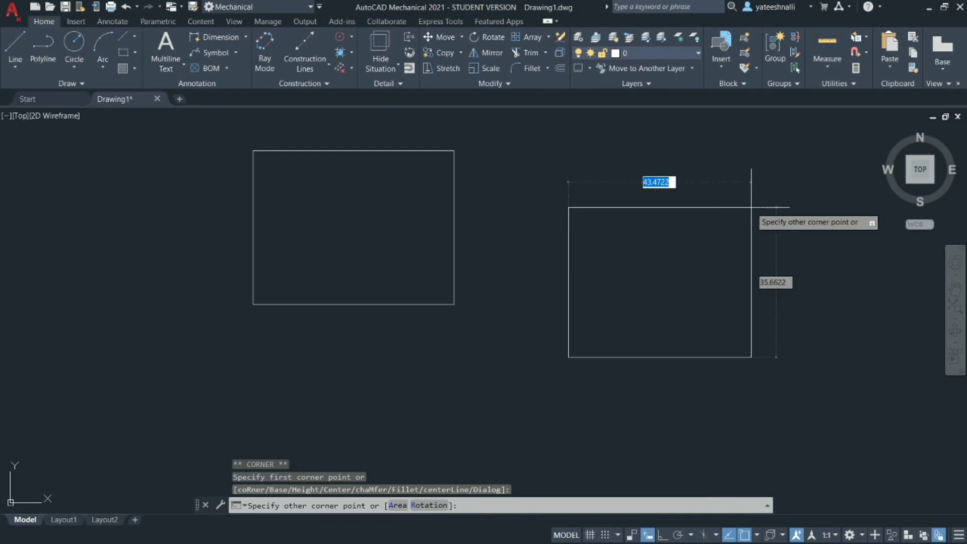
{"action": "type", "text": "50"}
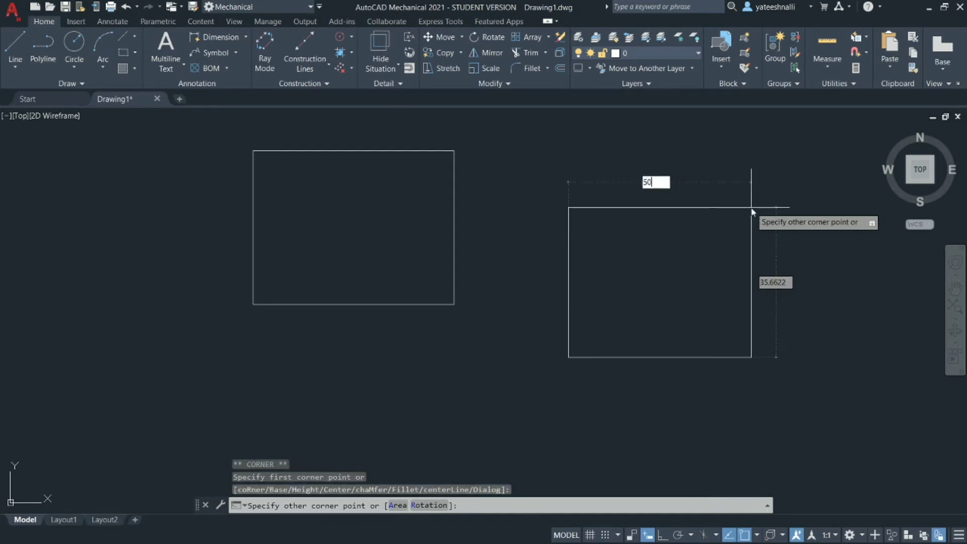
{"action": "key", "text": "Tab"}
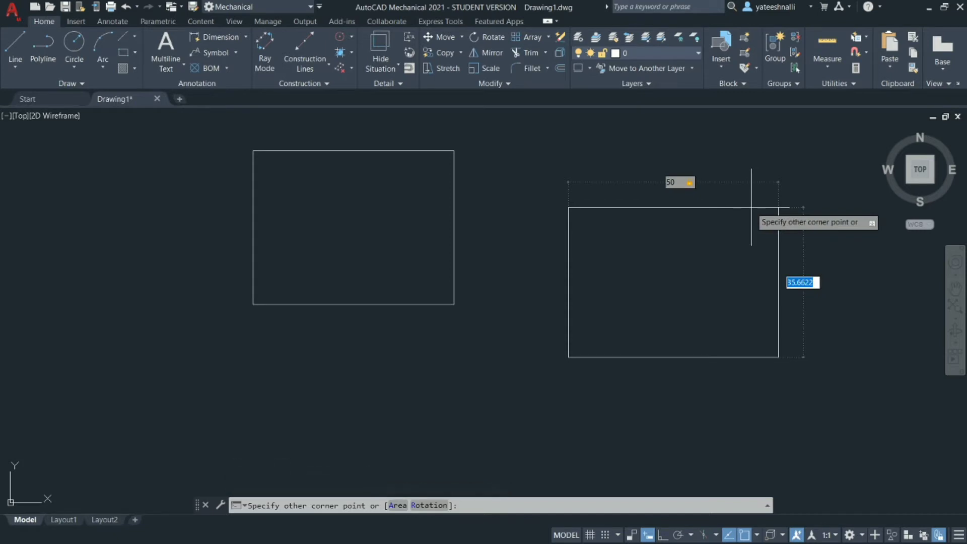
{"action": "type", "text": "40"}
{"action": "key", "text": "Return"}
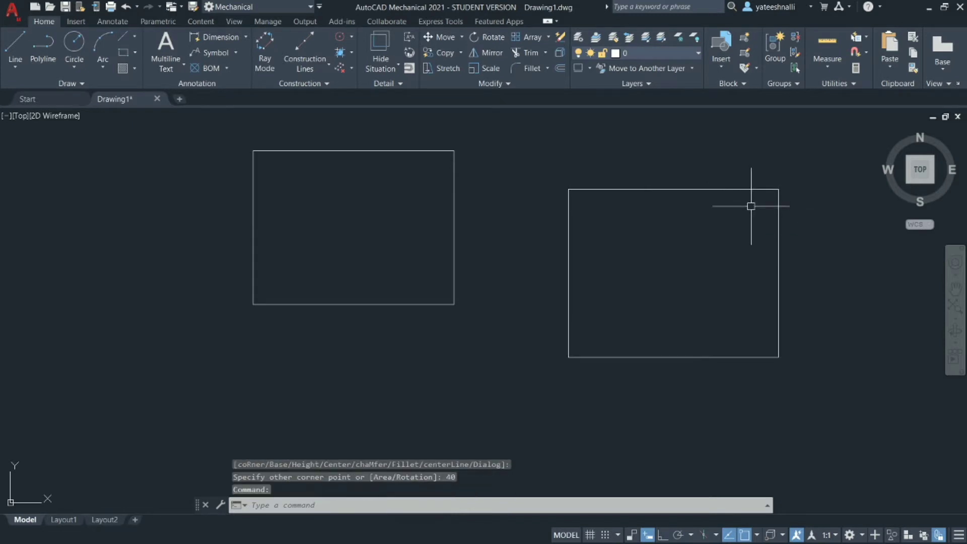
- Erase both rectangles from the drawing
{"action": "left_click", "coordinate": [638, 297]}
{"action": "left_click", "coordinate": [371, 225]}
{"action": "key", "text": "Delete"}
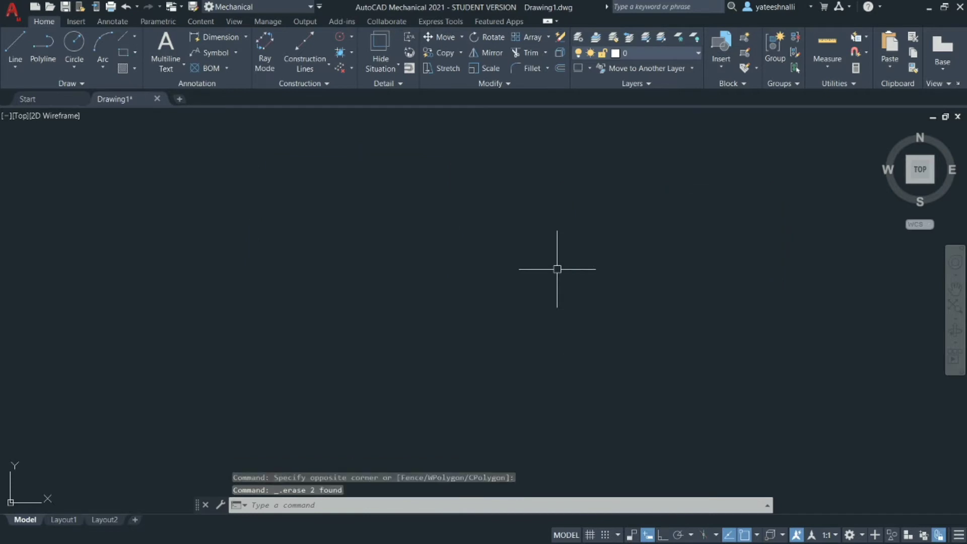
- Draw a rectangle from a first corner with a full base of 100 and a full height of 100
{"action": "left_click", "coordinate": [135, 53]}
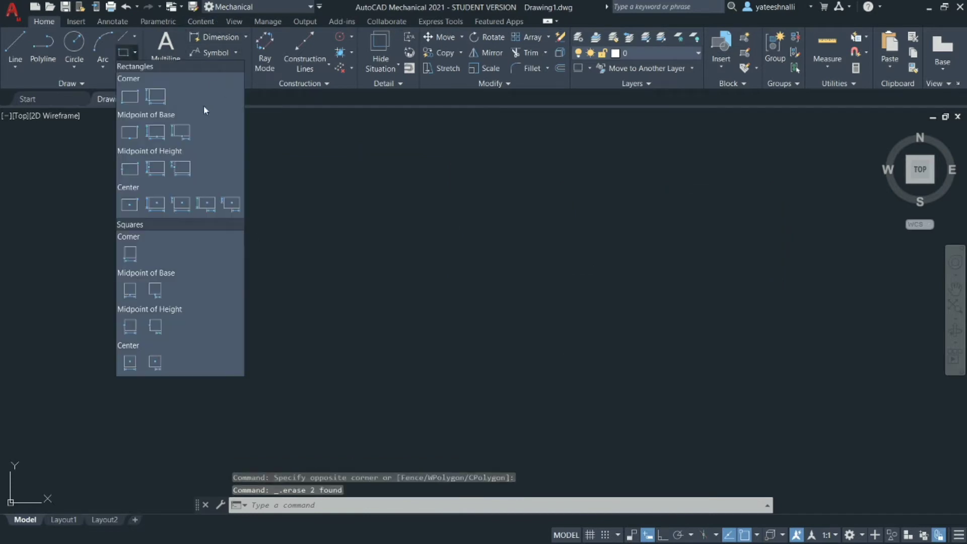
{"action": "left_click", "coordinate": [148, 107]}
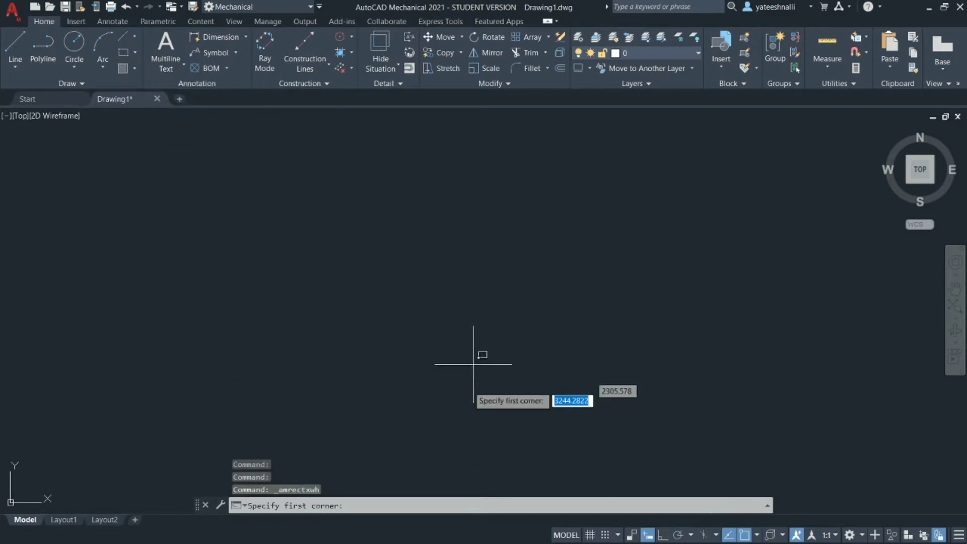
{"action": "left_click", "coordinate": [320, 296]}
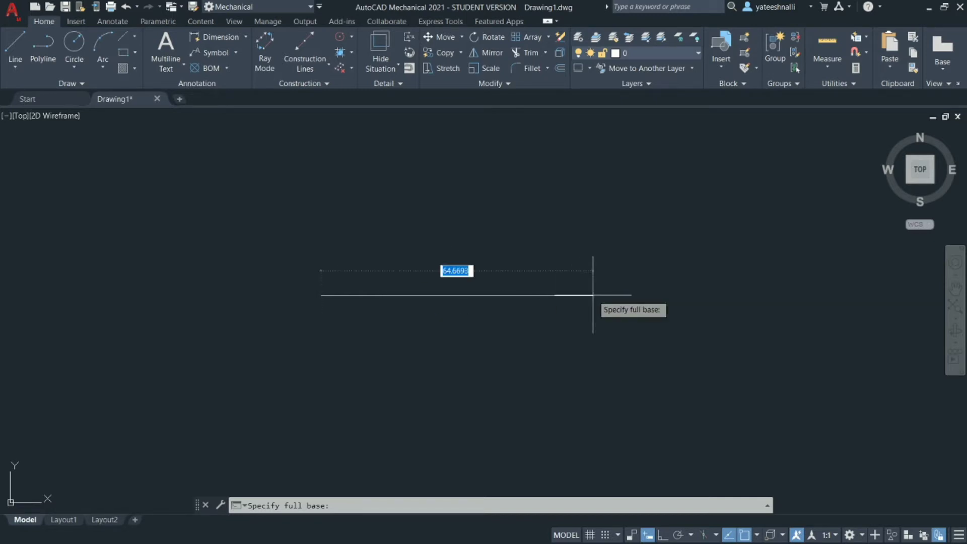
{"action": "type", "text": "100"}
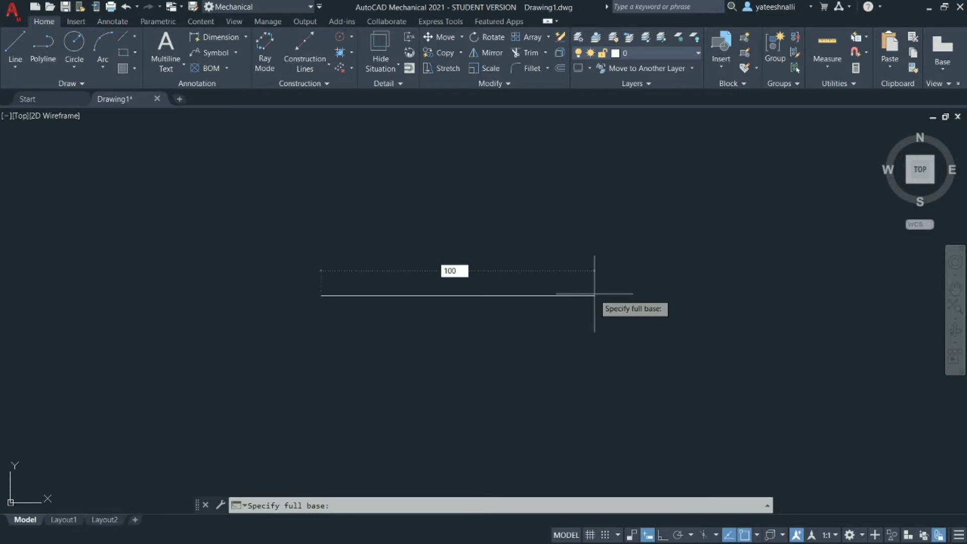
{"action": "key", "text": "Return"}
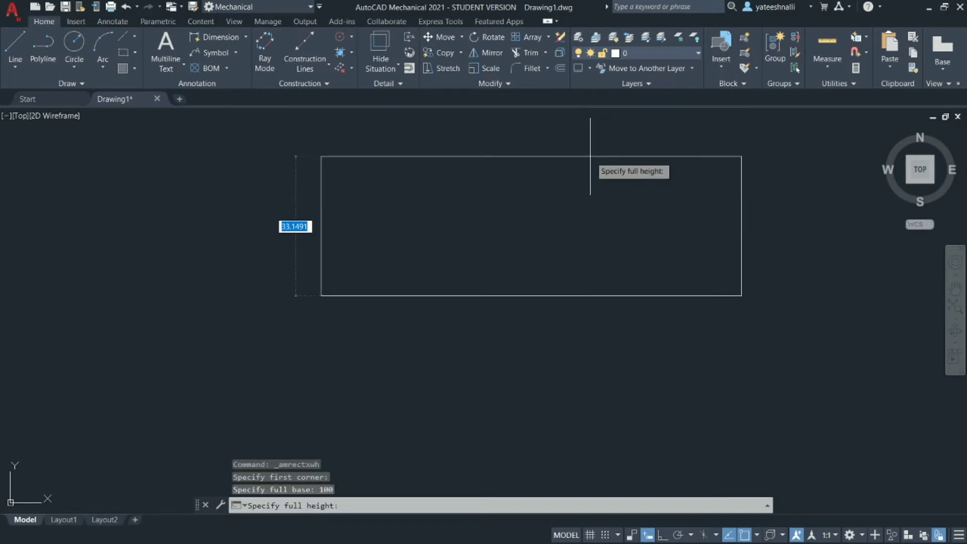
{"action": "type", "text": "100"}
{"action": "key", "text": "Return"}
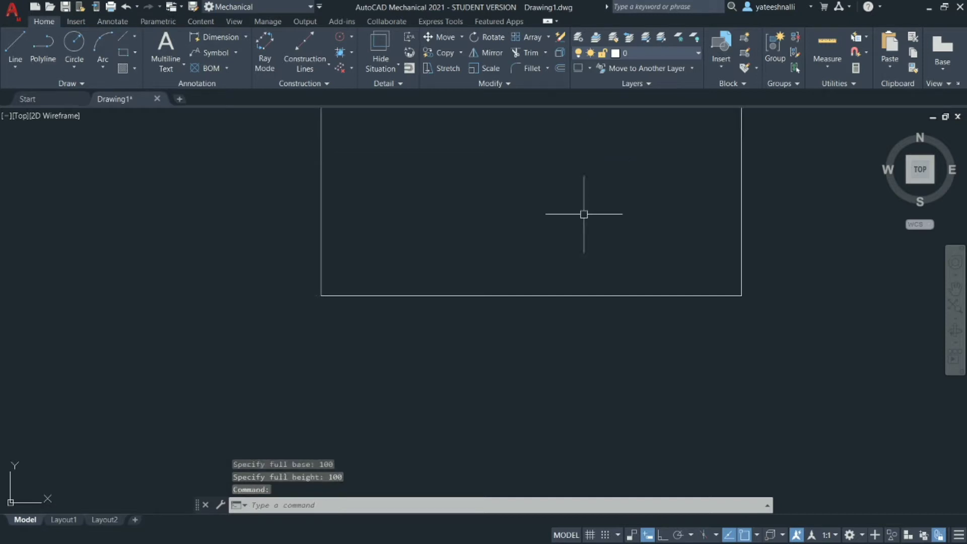
{"action": "scroll", "coordinate": [584, 212], "scroll_direction": "down", "scroll_amount": 2}
{"action": "scroll", "coordinate": [584, 213], "scroll_direction": "down", "scroll_amount": 1}
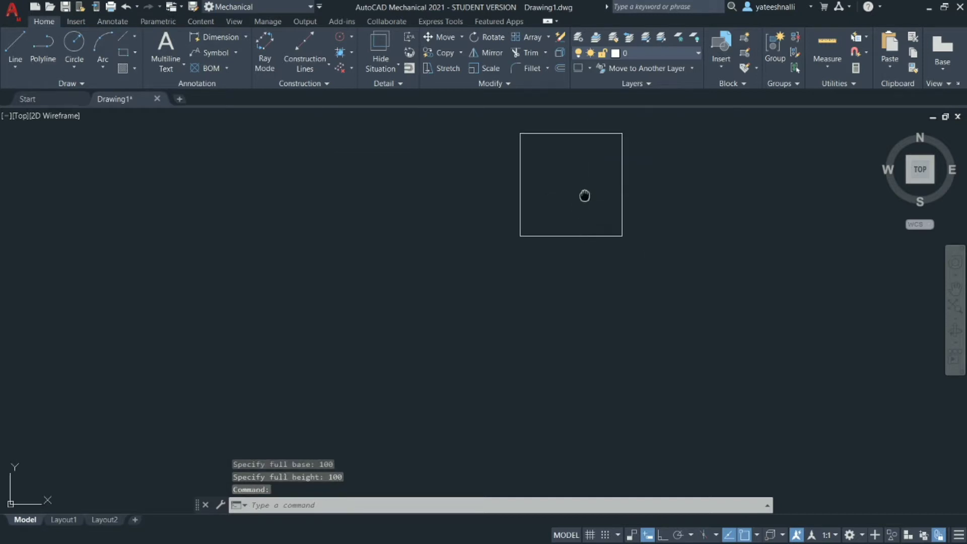
{"action": "middle_click_drag", "start_coordinate": [583, 195], "coordinate": [544, 233]}
{"action": "scroll", "coordinate": [544, 234], "scroll_direction": "up", "scroll_amount": 1}
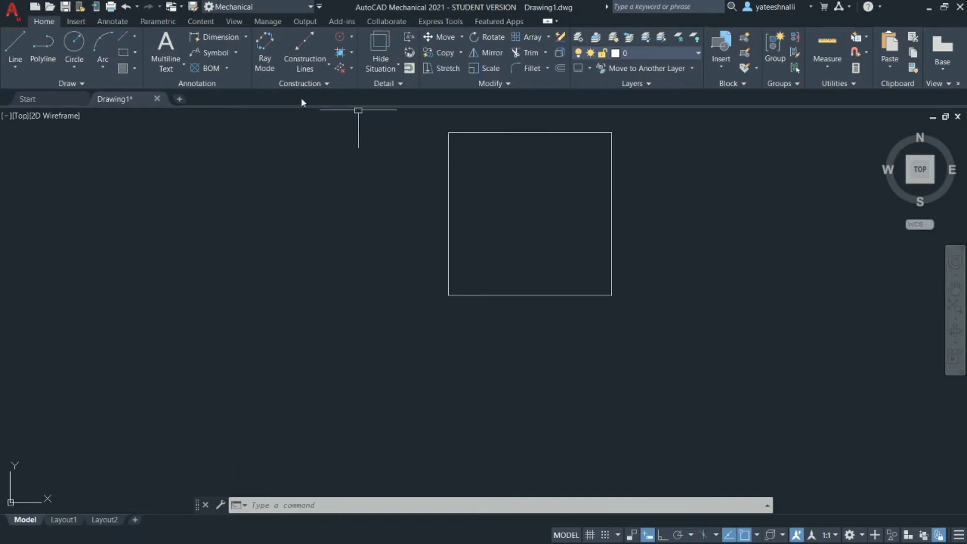
- Draw a rectangle to the left of the square from its base midpoint, with a half base of 30 units
{"action": "left_click", "coordinate": [135, 52]}
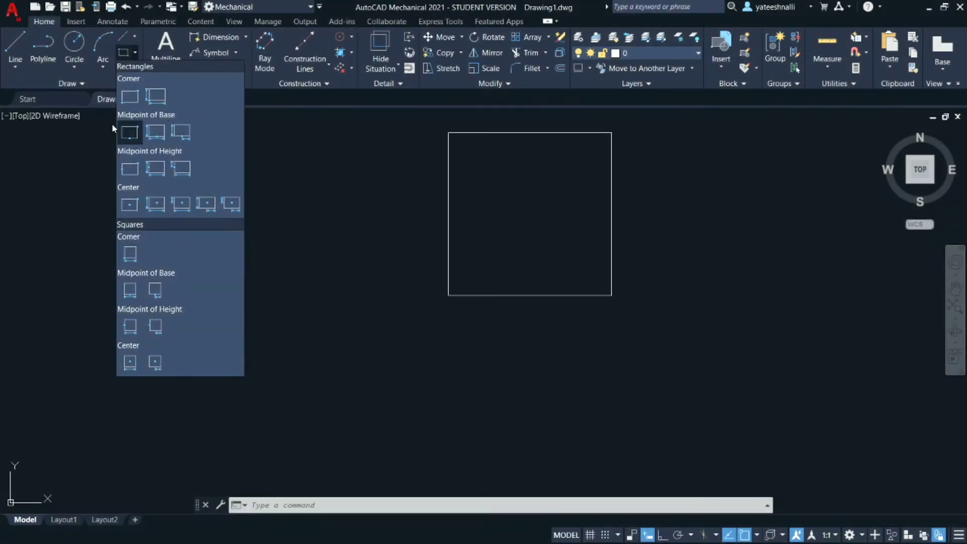
{"action": "left_click", "coordinate": [130, 133]}
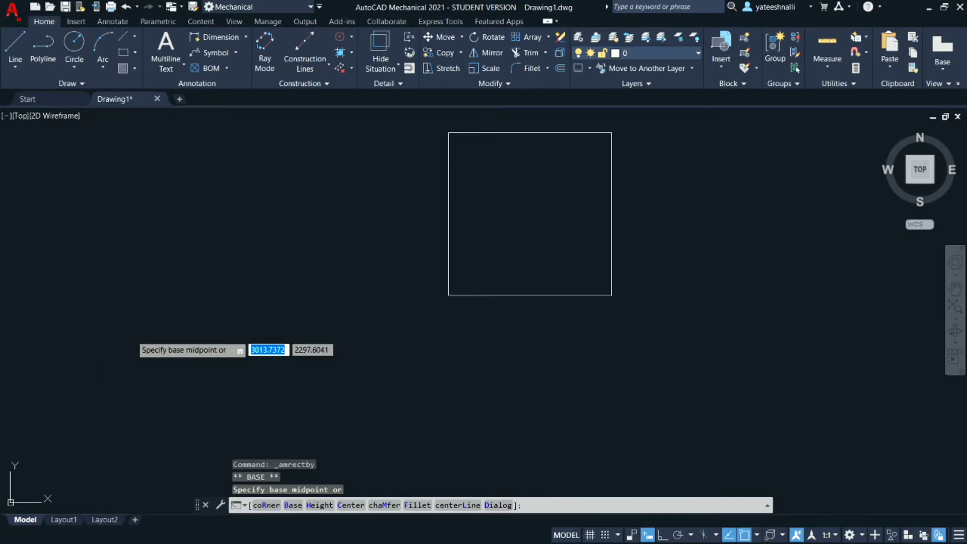
{"action": "left_click", "coordinate": [131, 335]}
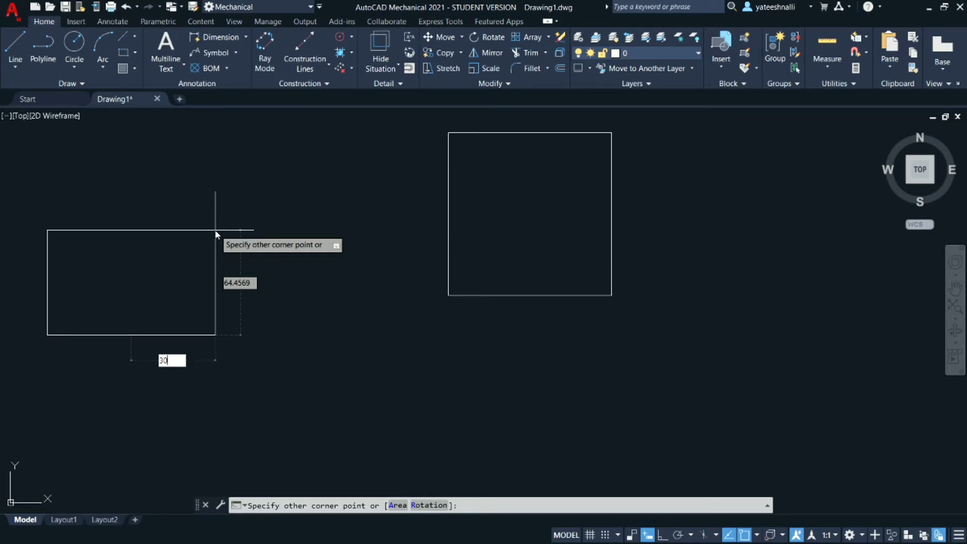
{"action": "key", "text": "Tab"}
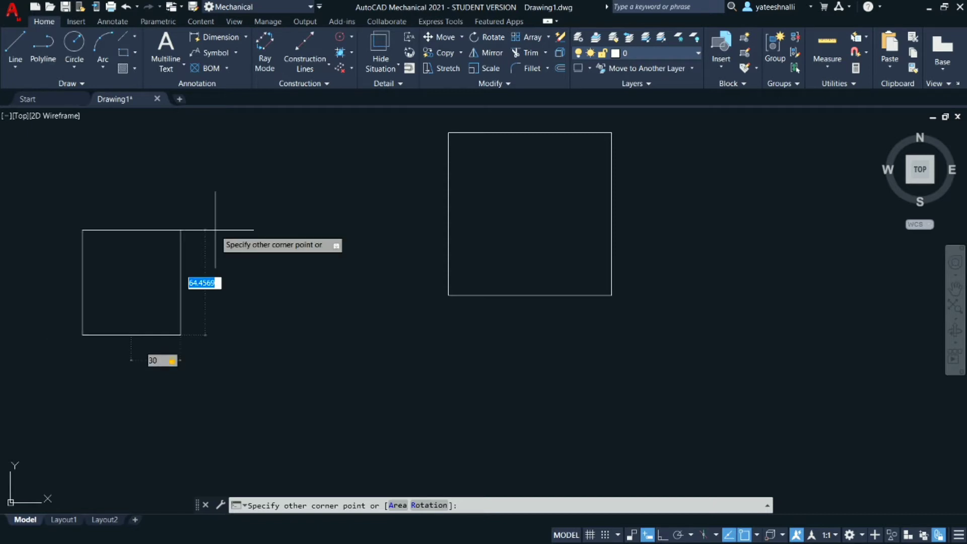
{"action": "key", "text": "BackSpace"}
{"action": "key", "text": "Return"}
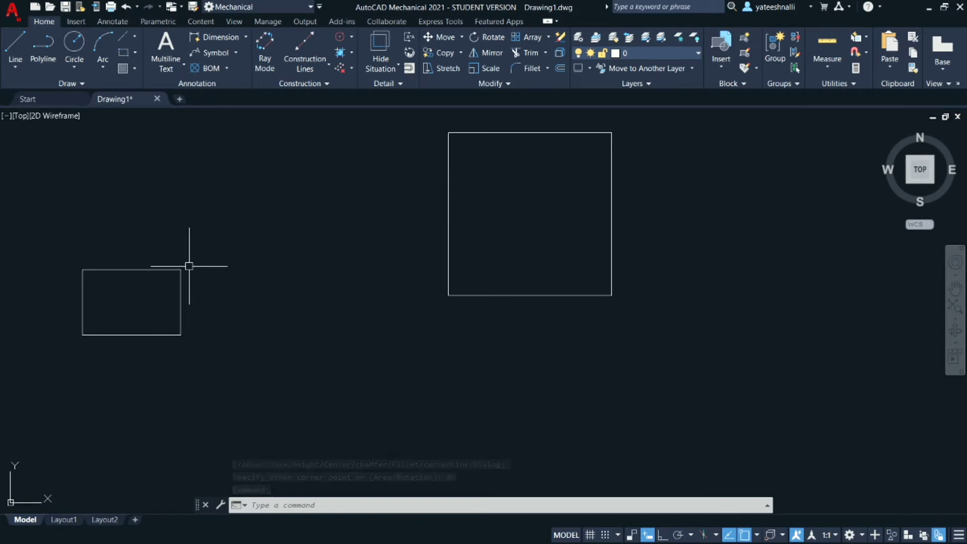
{"action": "left_click", "coordinate": [135, 54]}
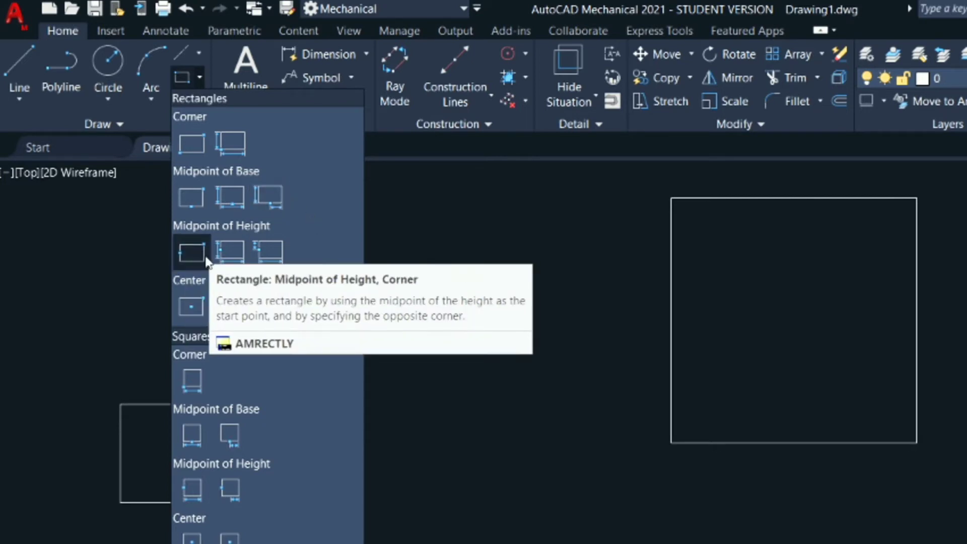
{"action": "left_click", "coordinate": [183, 256]}
{"action": "key", "text": "Escape"}
- Draw a rectangle to the lower right of the large square from its height midpoint, with a half height of 40 and a base of 50
{"action": "left_click", "coordinate": [199, 77]}
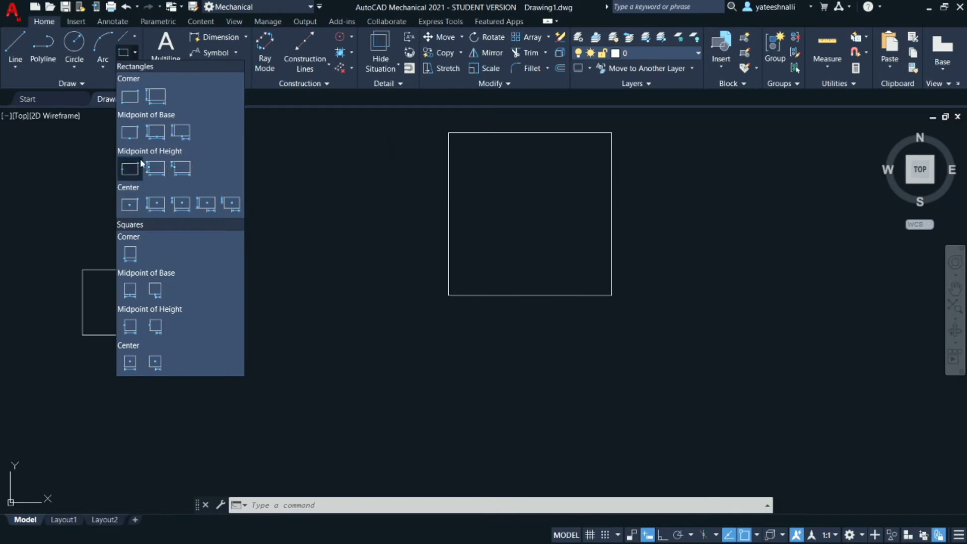
{"action": "left_click", "coordinate": [126, 175]}
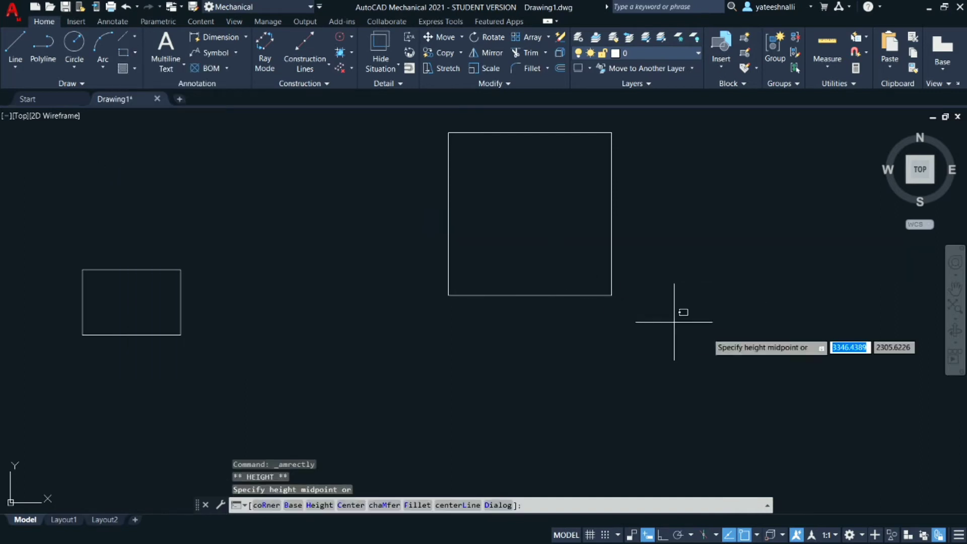
{"action": "left_click", "coordinate": [671, 363]}
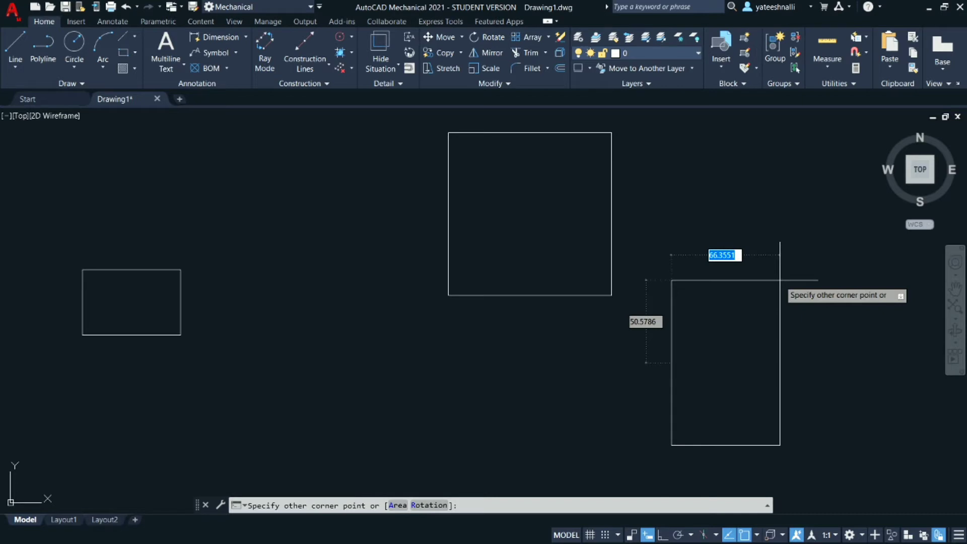
{"action": "key", "text": "Tab"}
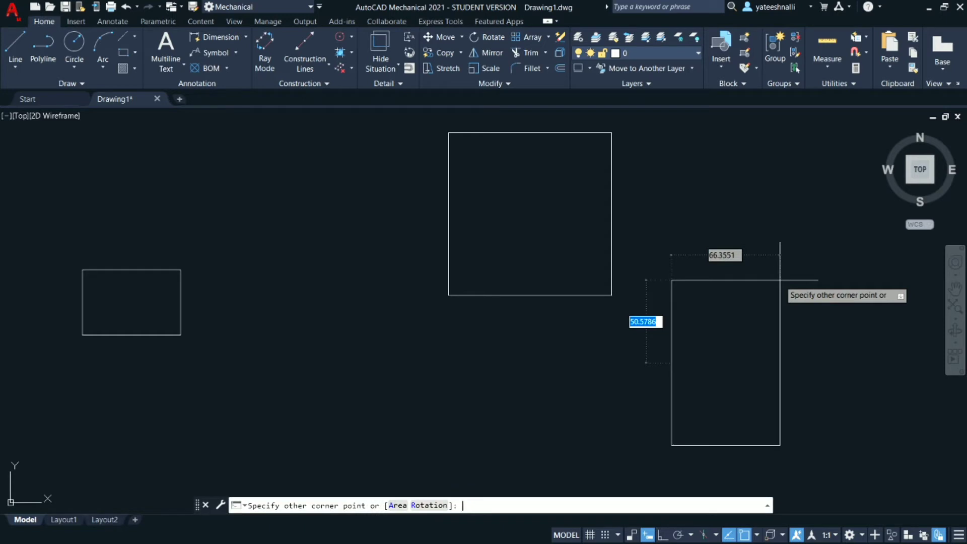
{"action": "type", "text": "40"}
{"action": "key", "text": "Tab"}
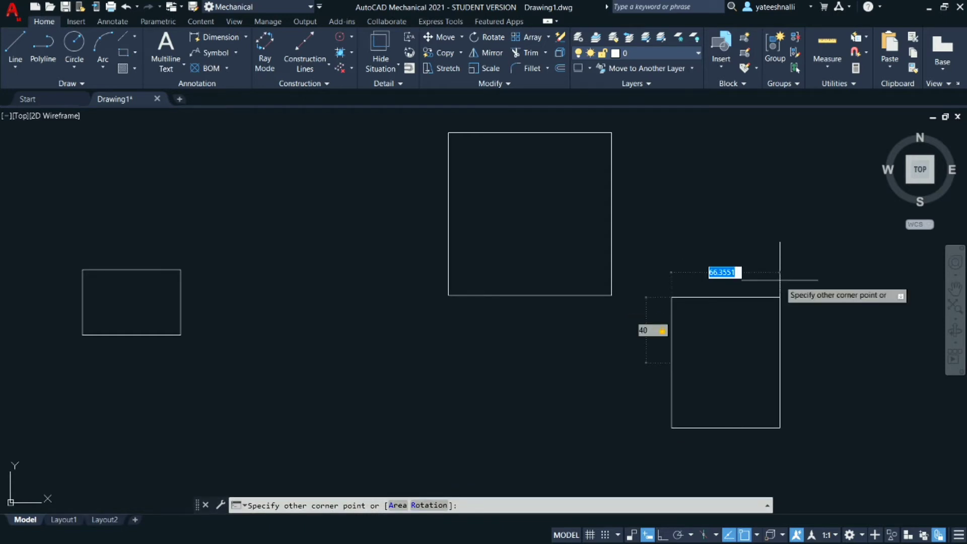
{"action": "type", "text": "50"}
{"action": "key", "text": "Return"}
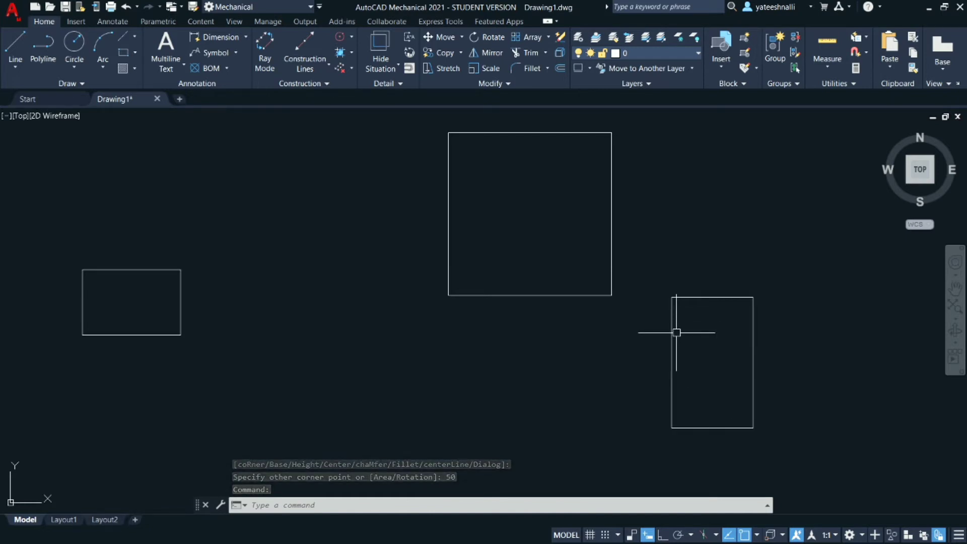
- Draw a rectangle from its center point between the small rectangle and the large square, with a full base of 40 and a full height of 60
{"action": "left_click", "coordinate": [135, 52]}
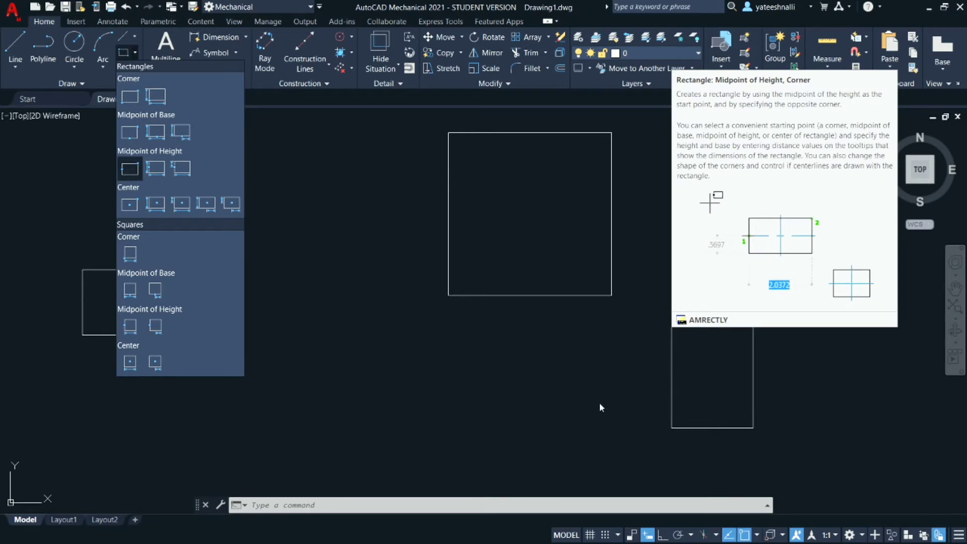
{"action": "left_click", "coordinate": [565, 393]}
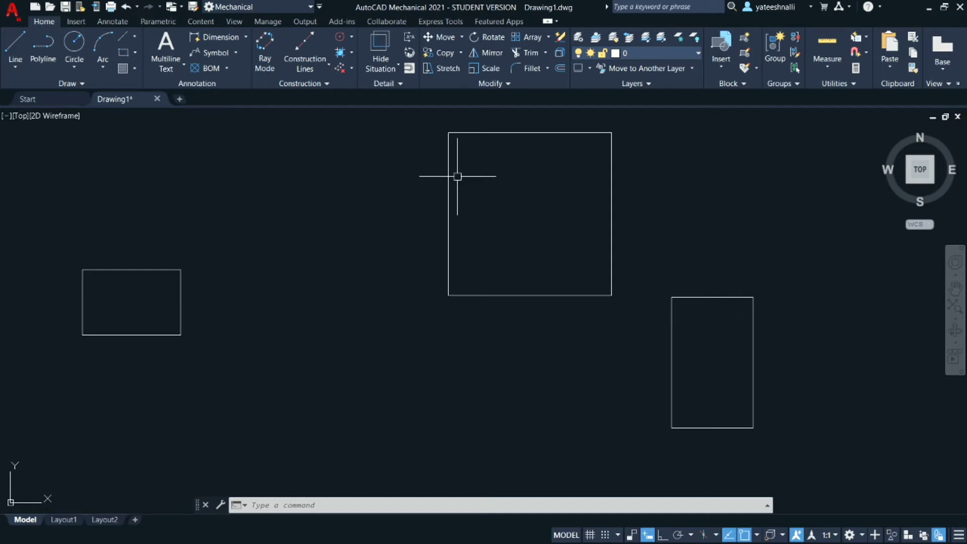
{"action": "left_click", "coordinate": [134, 52]}
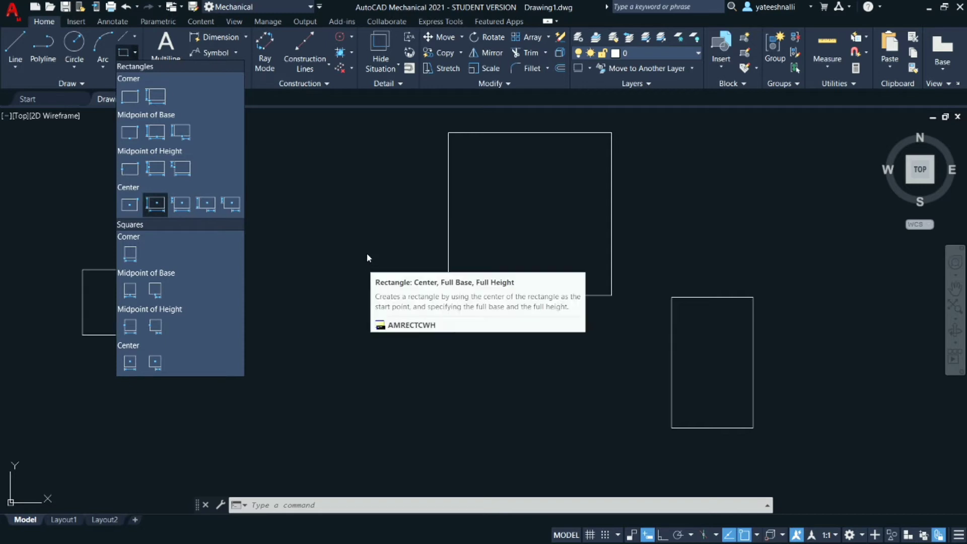
{"action": "left_click", "coordinate": [165, 206]}
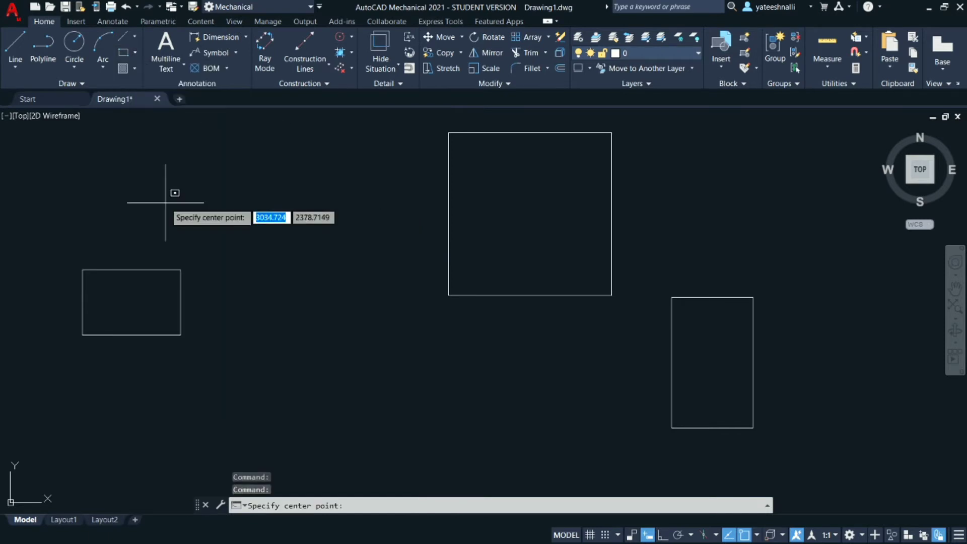
{"action": "left_click", "coordinate": [285, 374]}
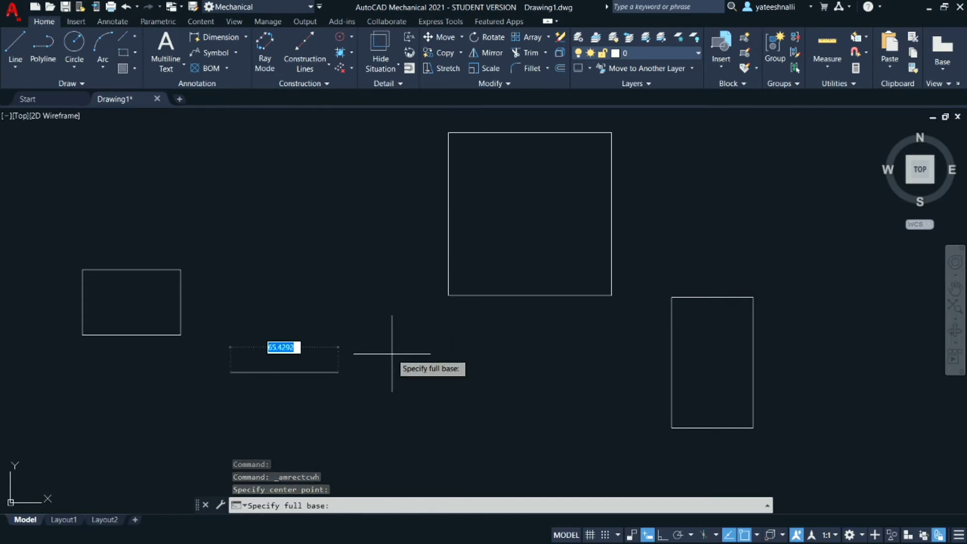
{"action": "type", "text": "40"}
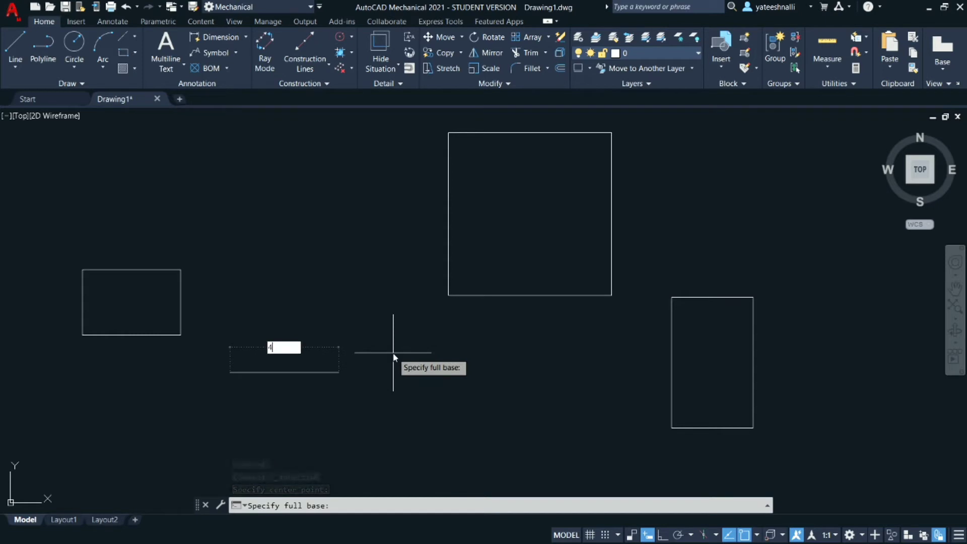
{"action": "key", "text": "Return"}
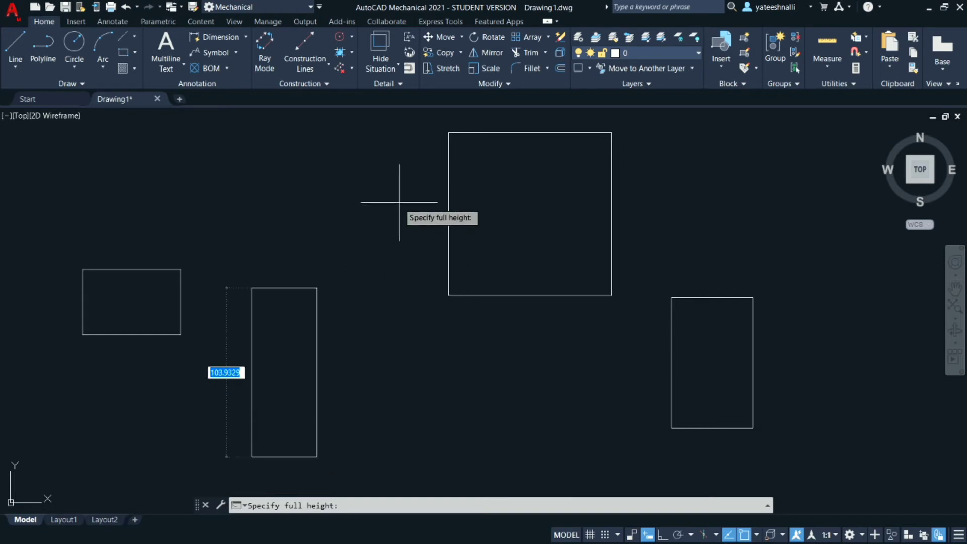
{"action": "type", "text": "60"}
{"action": "key", "text": "Return"}
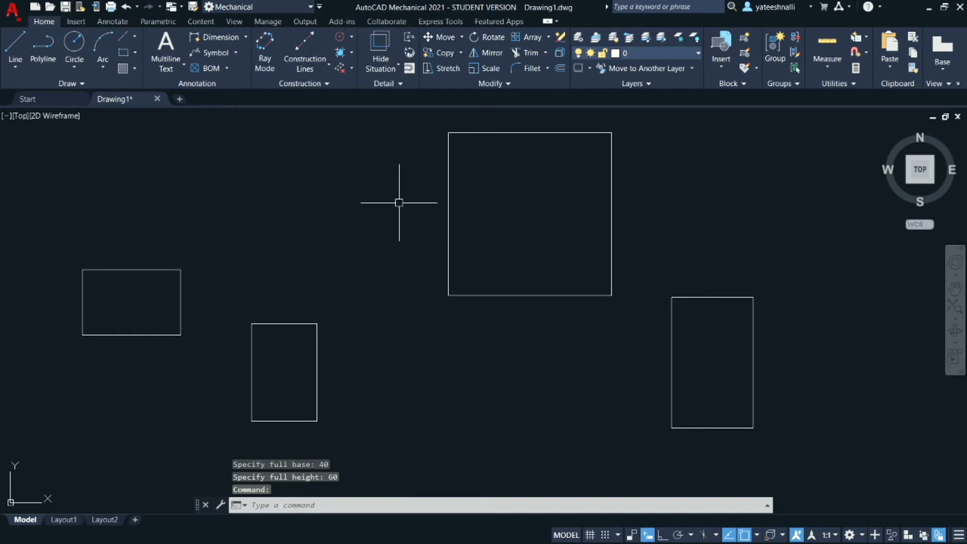
- Draw a square from its upper-left corner with a full base of 80, just left of the large square
{"action": "left_click", "coordinate": [135, 52]}
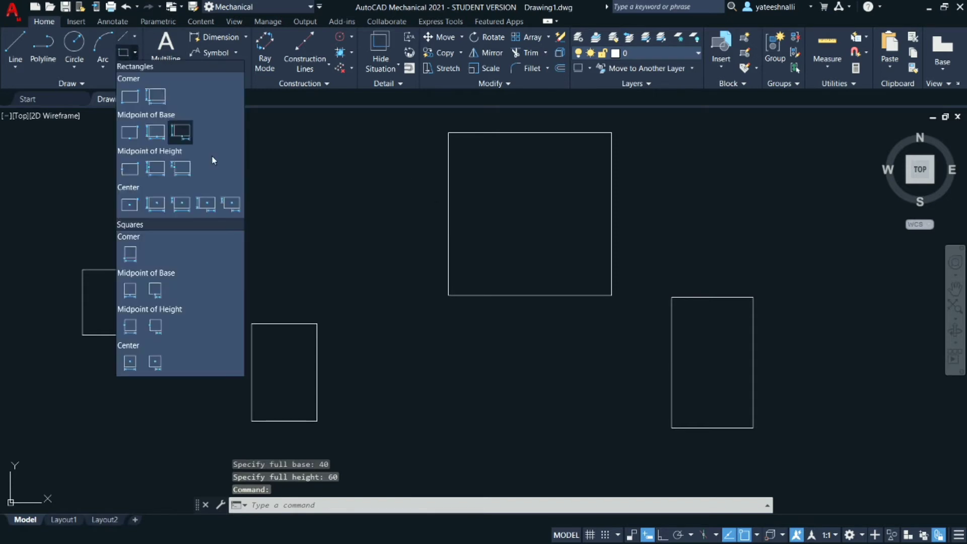
{"action": "left_click", "coordinate": [361, 349]}
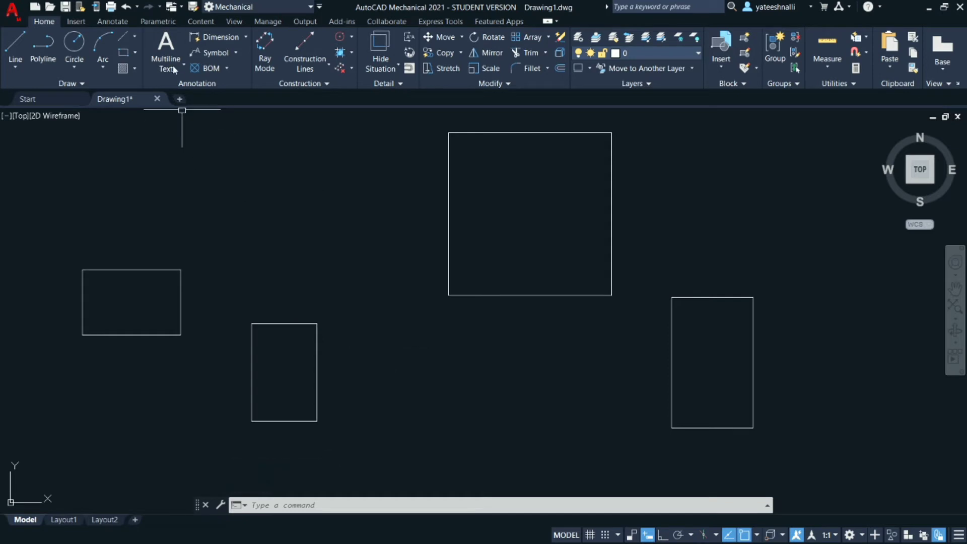
{"action": "left_click", "coordinate": [134, 52]}
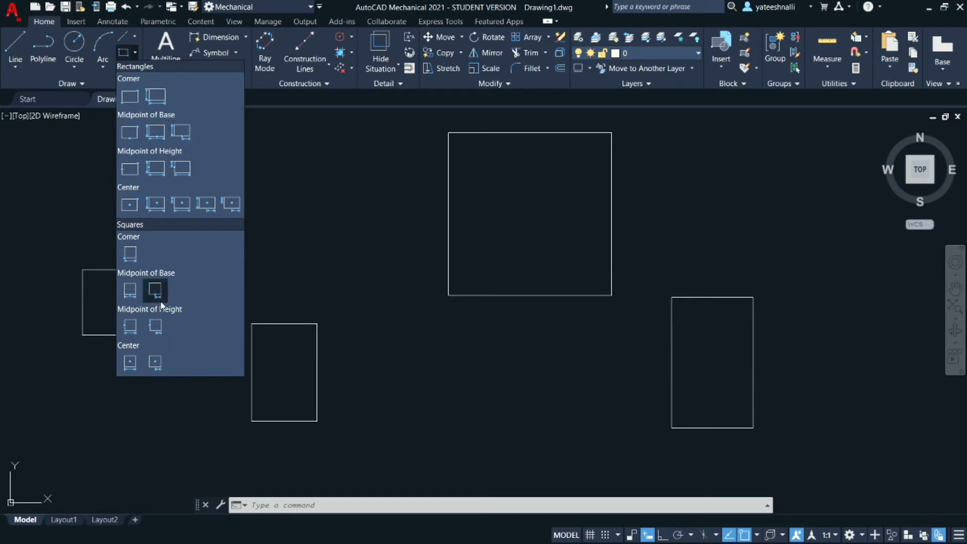
{"action": "left_click", "coordinate": [130, 254]}
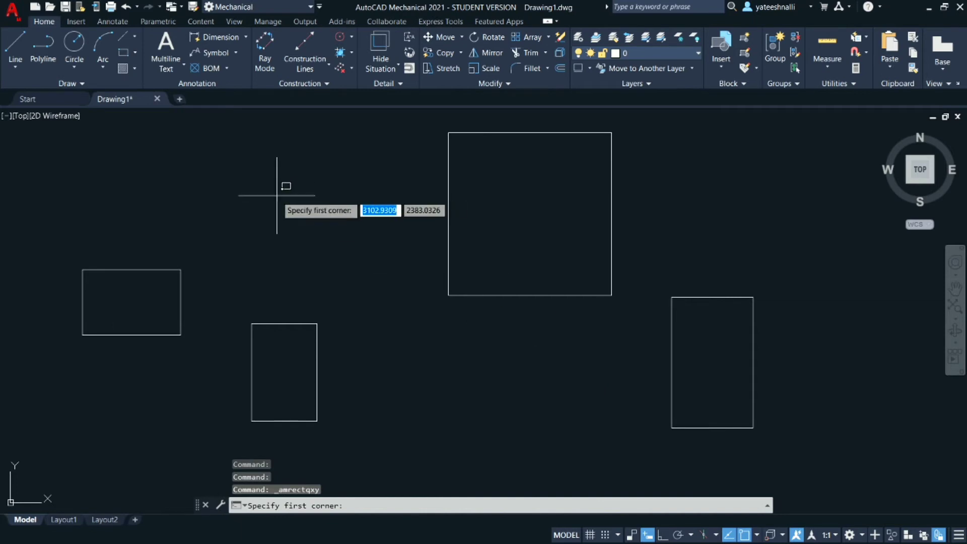
{"action": "left_click", "coordinate": [277, 306]}
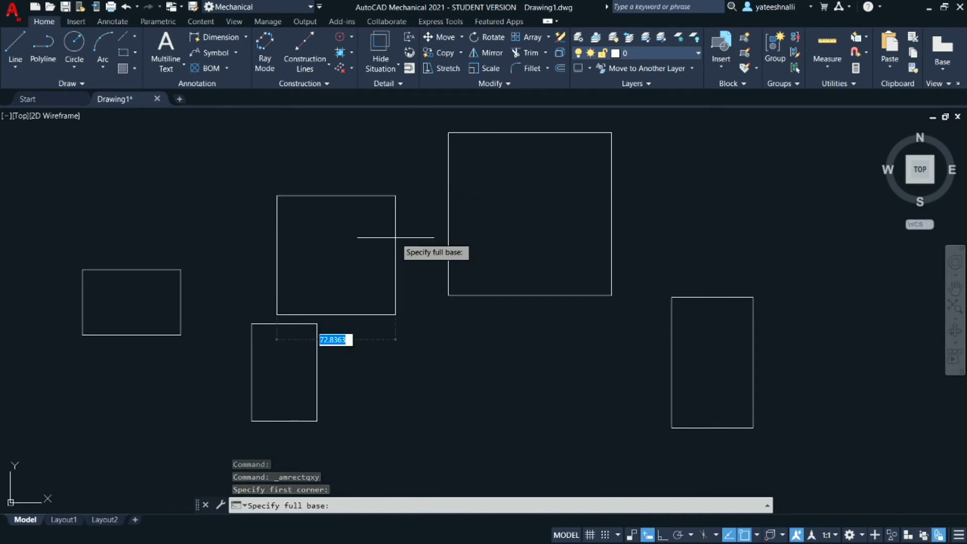
{"action": "type", "text": "80"}
{"action": "key", "text": "Return"}
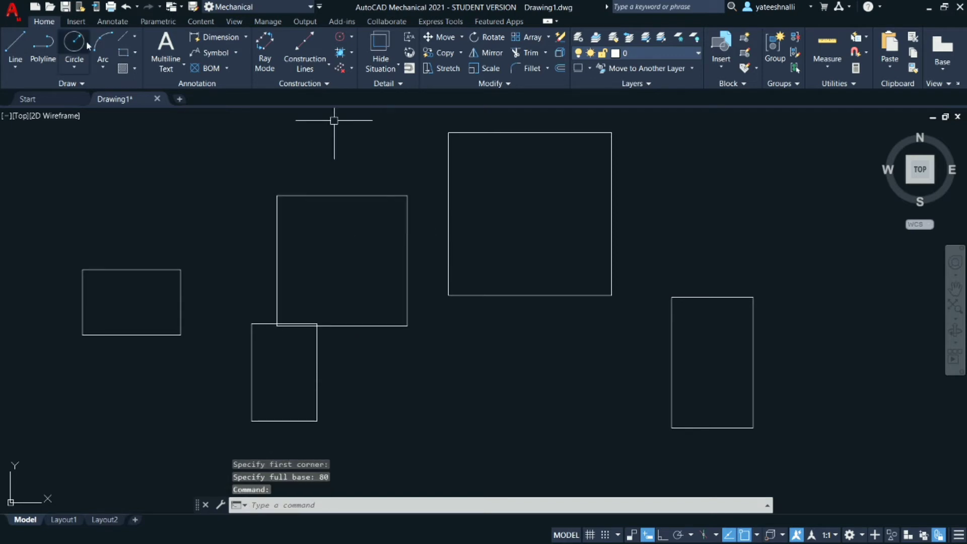
- Draw a square below the 100-unit square from its base midpoint, with a full base of 40
{"action": "left_click", "coordinate": [135, 53]}
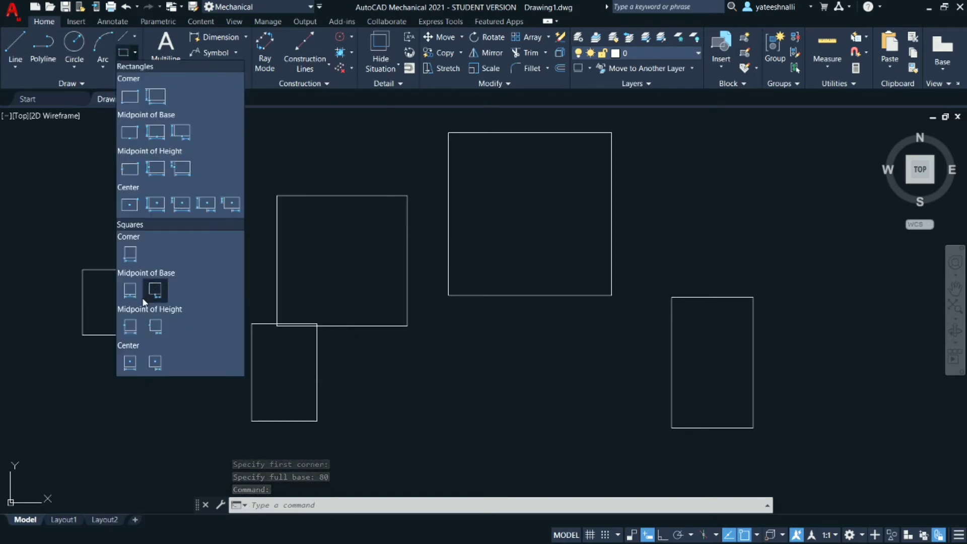
{"action": "left_click", "coordinate": [130, 290]}
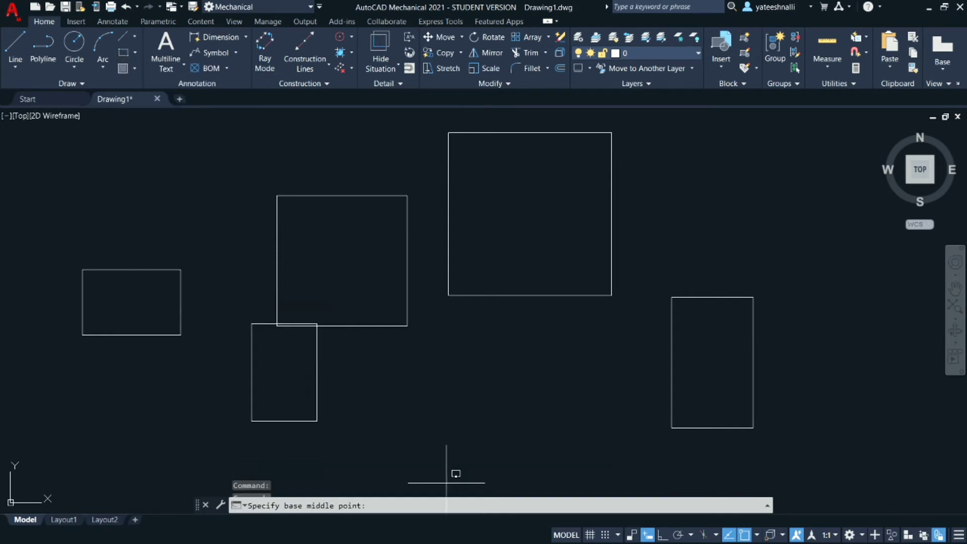
{"action": "left_click", "coordinate": [480, 453]}
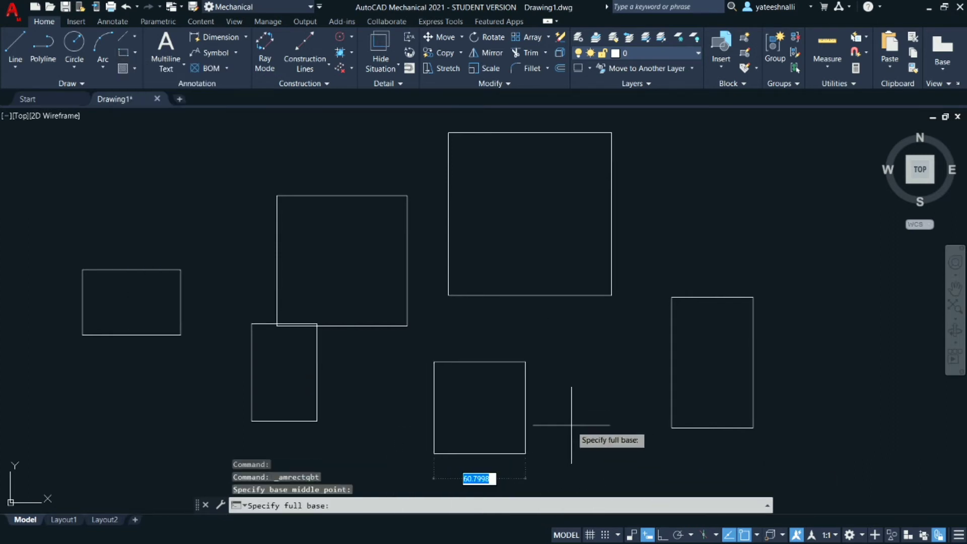
{"action": "type", "text": "40"}
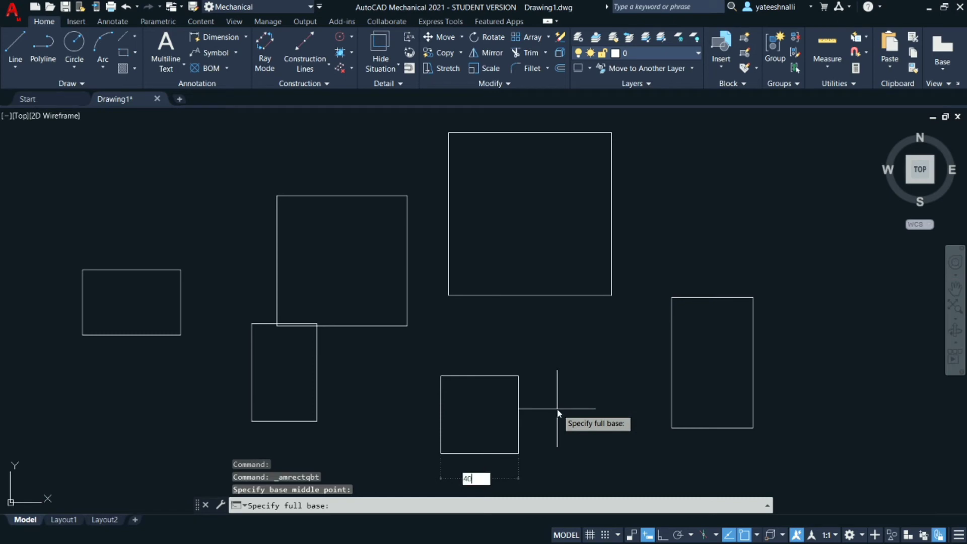
{"action": "key", "text": "Return"}
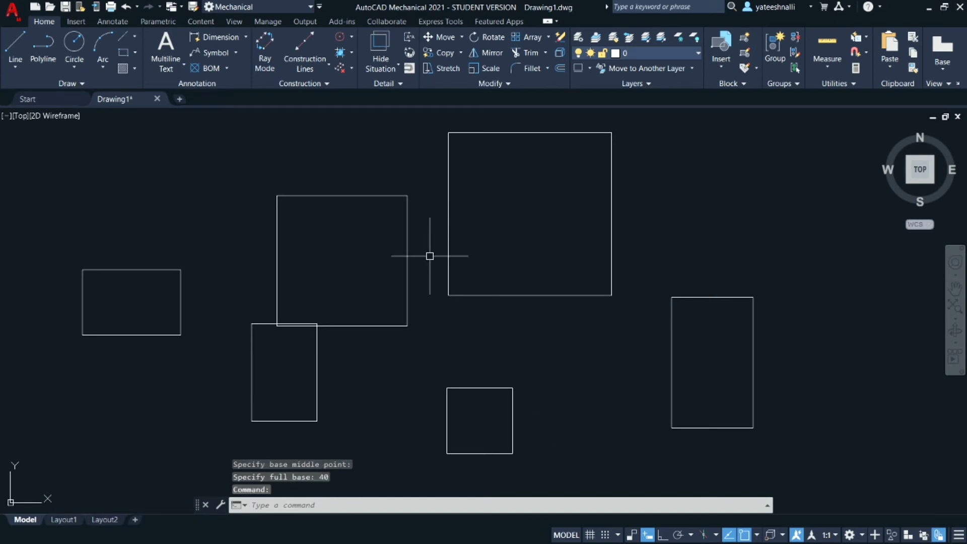
- Draw a square above the far-right rectangle from its height midpoint, with a full base of 40
{"action": "left_click", "coordinate": [135, 52]}
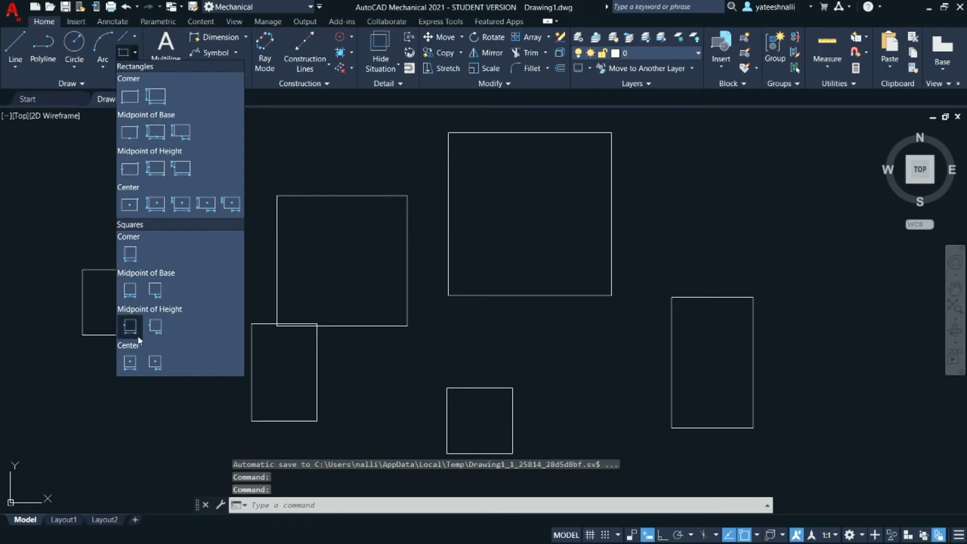
{"action": "left_click", "coordinate": [129, 326]}
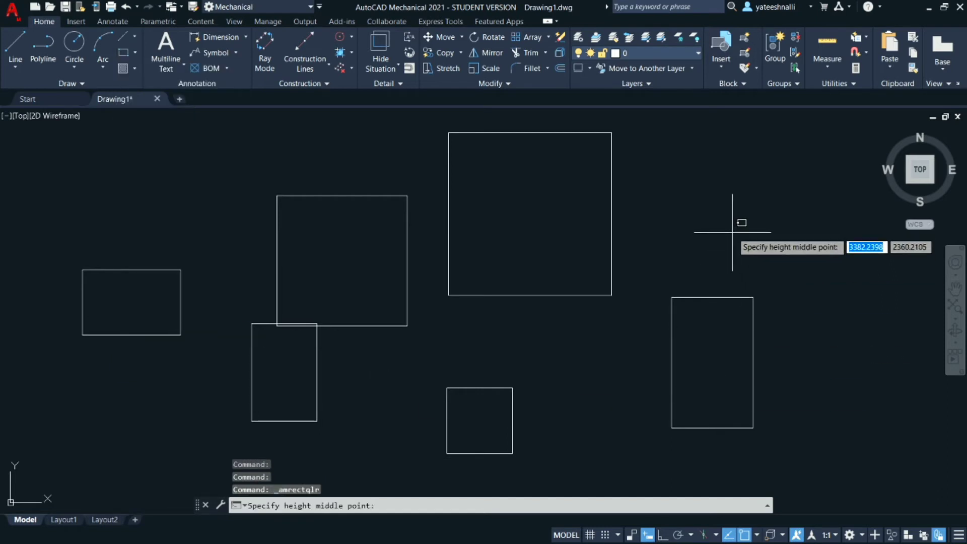
{"action": "left_click", "coordinate": [731, 201]}
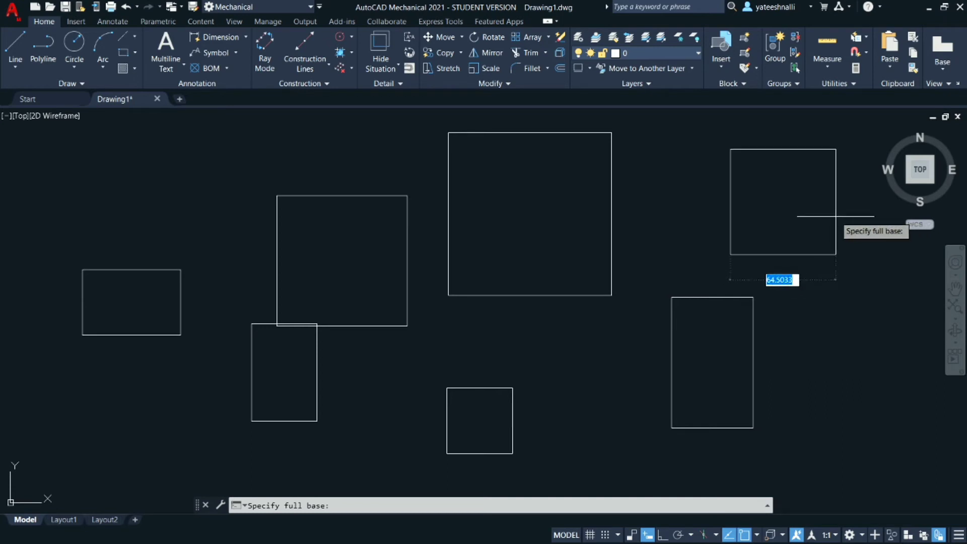
{"action": "type", "text": "40"}
{"action": "key", "text": "Return"}
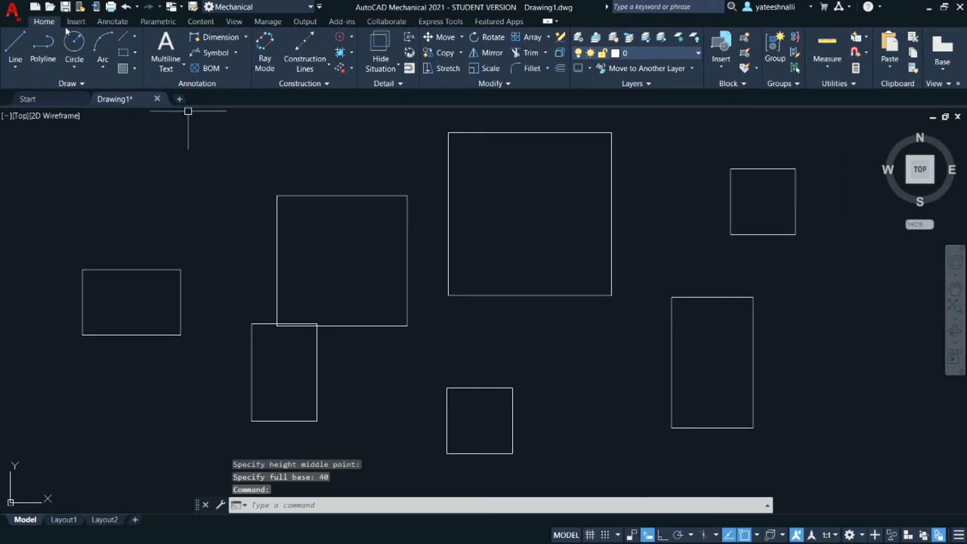
- Draw a square from its center point inside the 100-unit square, with a full base of 80
{"action": "left_click", "coordinate": [134, 52]}
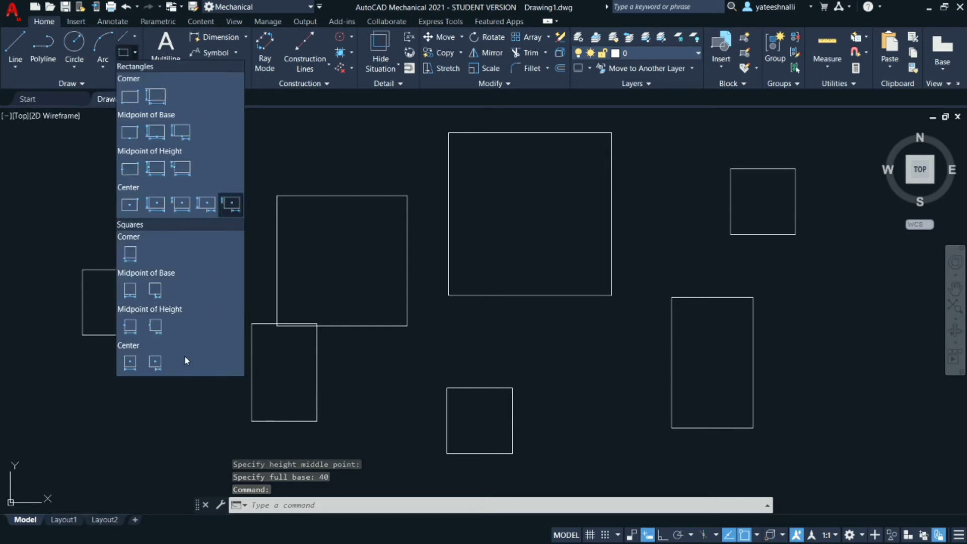
{"action": "left_click", "coordinate": [139, 364]}
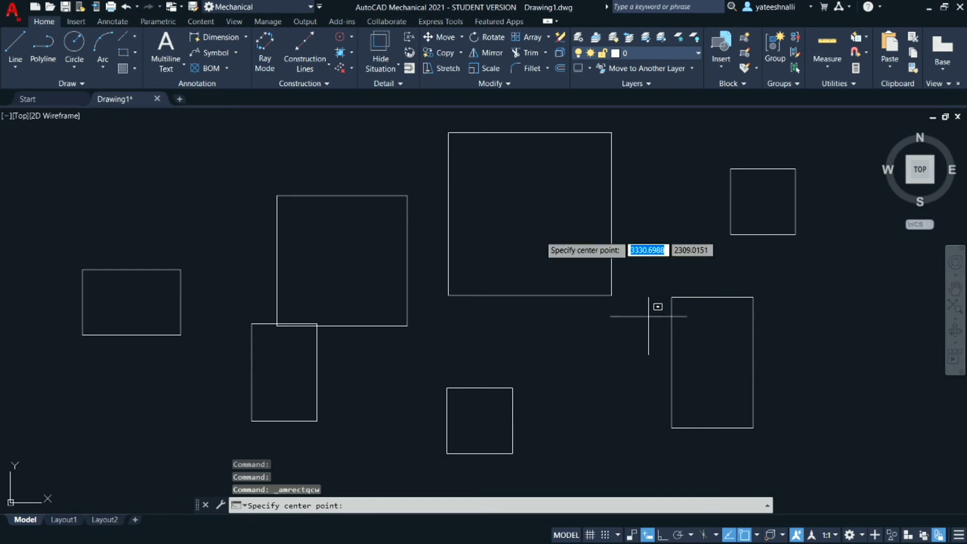
{"action": "left_click", "coordinate": [528, 206]}
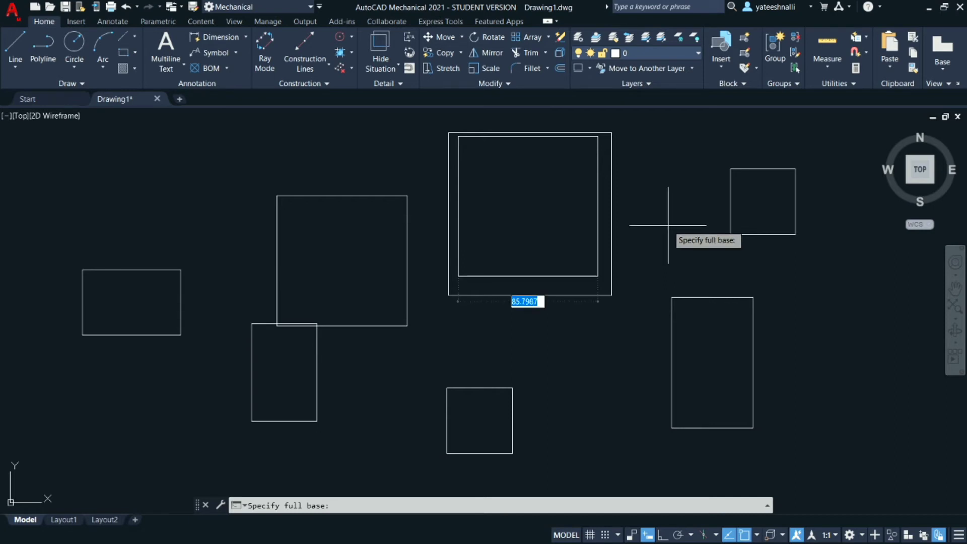
{"action": "type", "text": "80"}
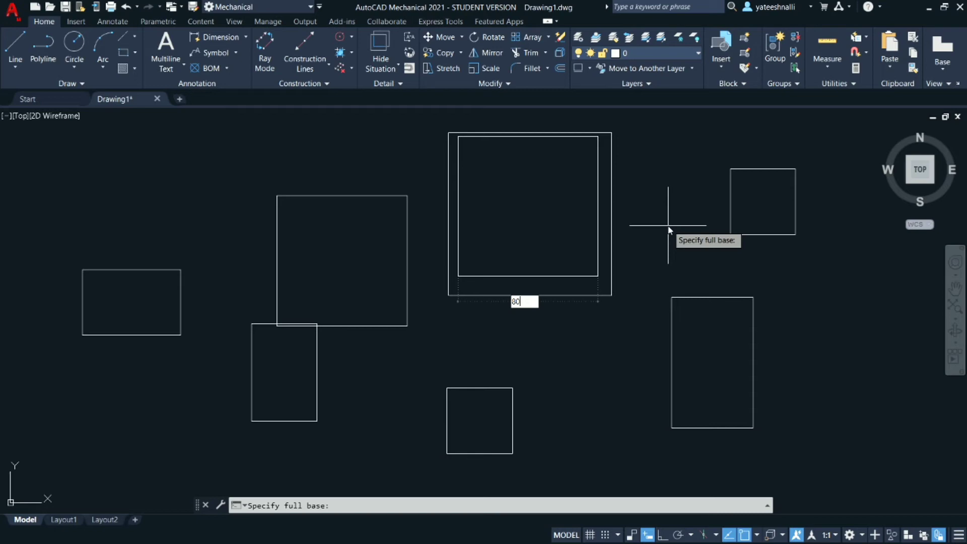
{"action": "key", "text": "Return"}
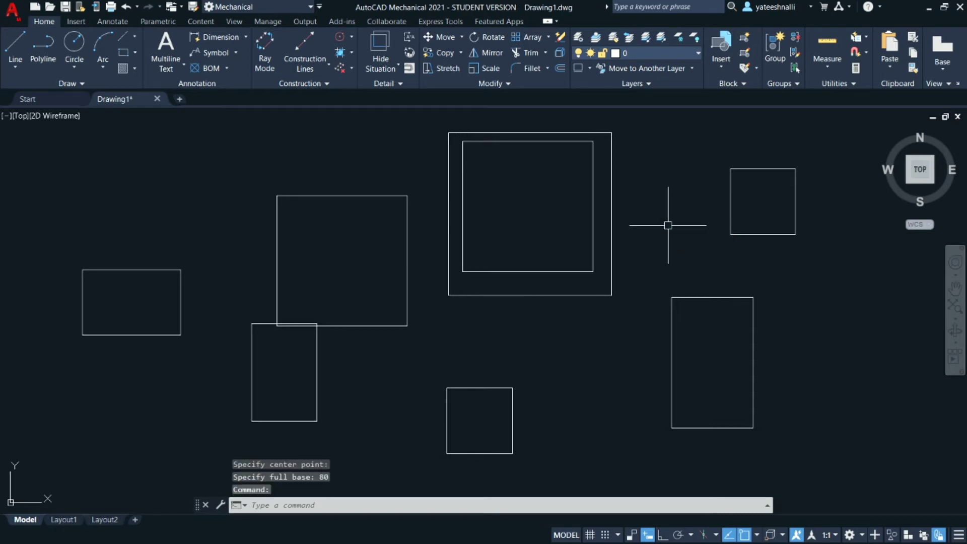
- Hatch the far-left rectangle with the 45 deg. 2.5 mm/0.1 inch pattern
{"action": "left_click", "coordinate": [135, 52]}
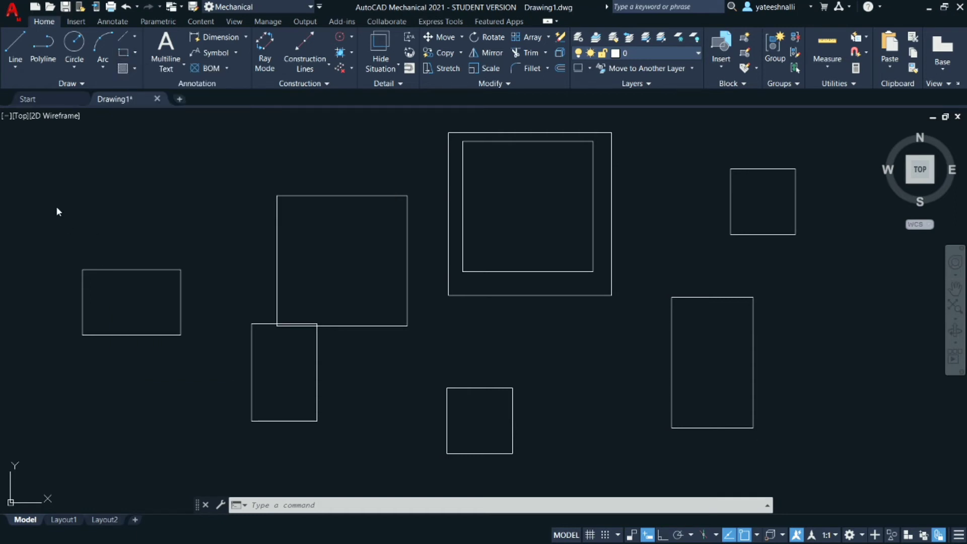
{"action": "left_click", "coordinate": [135, 73]}
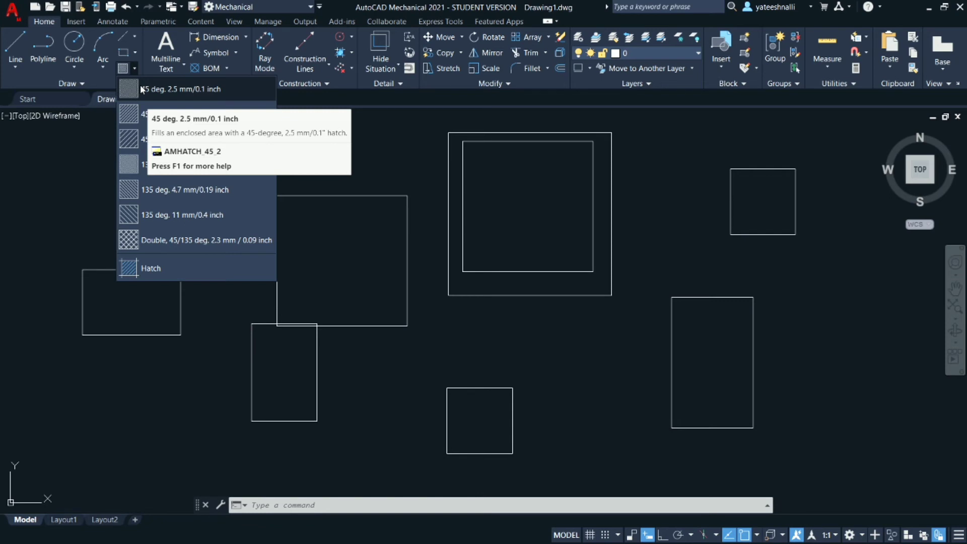
{"action": "left_click", "coordinate": [177, 91]}
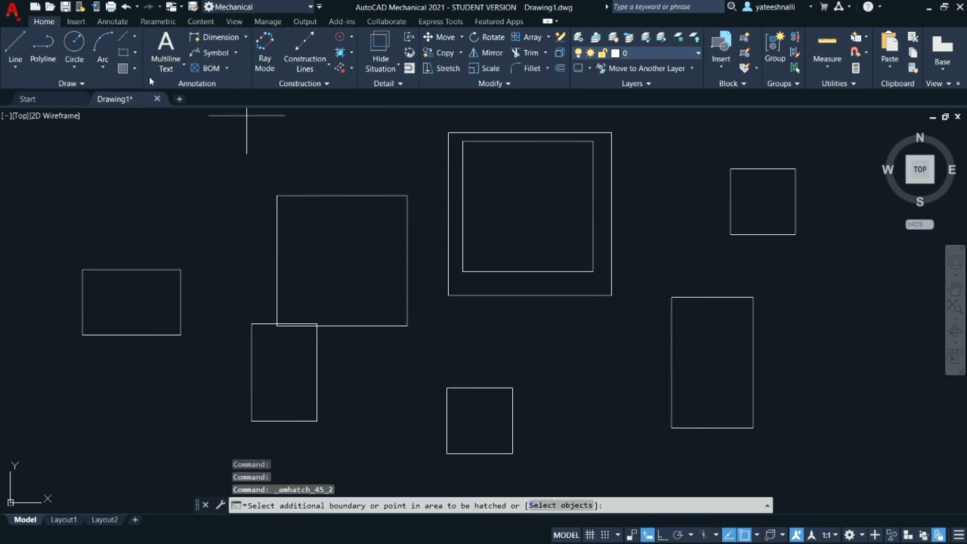
{"action": "left_click", "coordinate": [135, 71]}
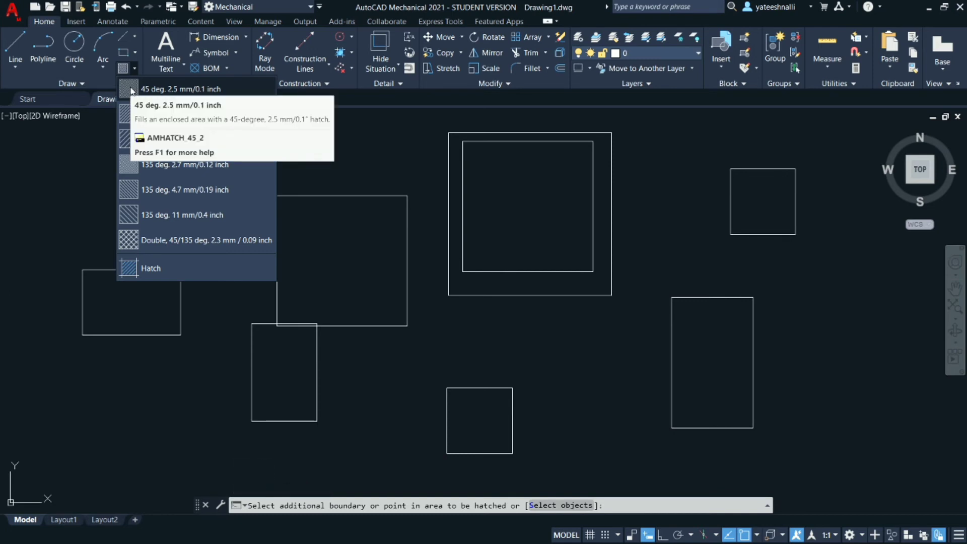
{"action": "left_click", "coordinate": [132, 90]}
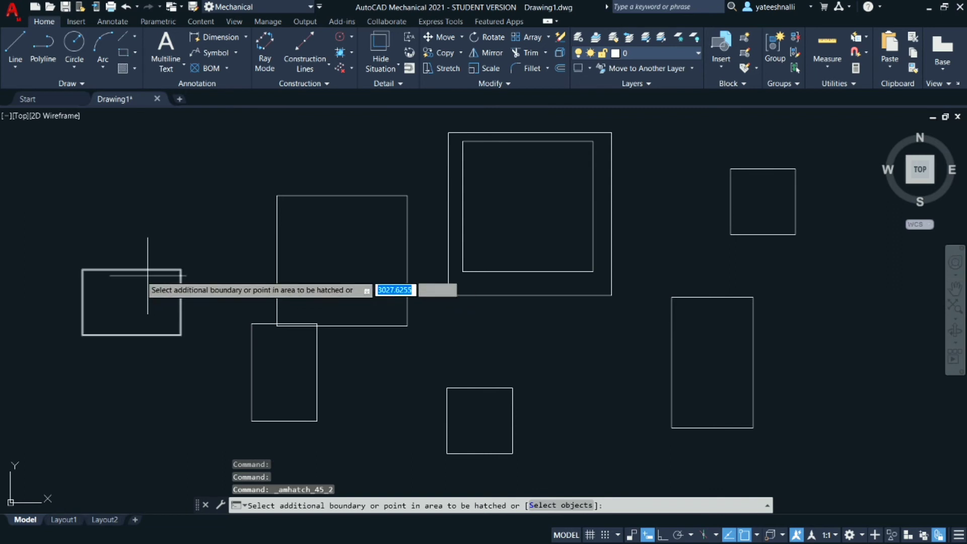
{"action": "left_click", "coordinate": [123, 303]}
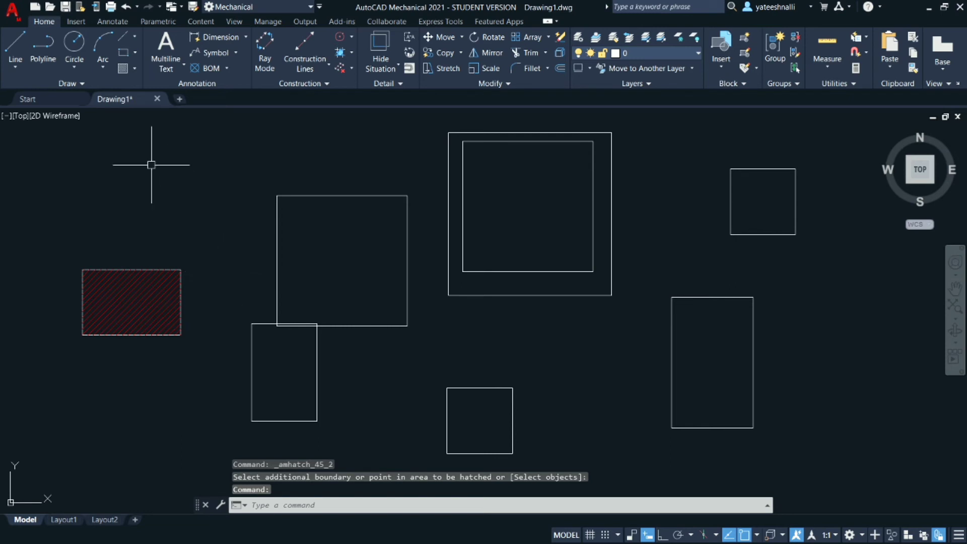
- Hatch the 80-unit square next to the far-left rectangle with the 45 deg. 5 mm/0.22 inch pattern
{"action": "left_click", "coordinate": [127, 67]}
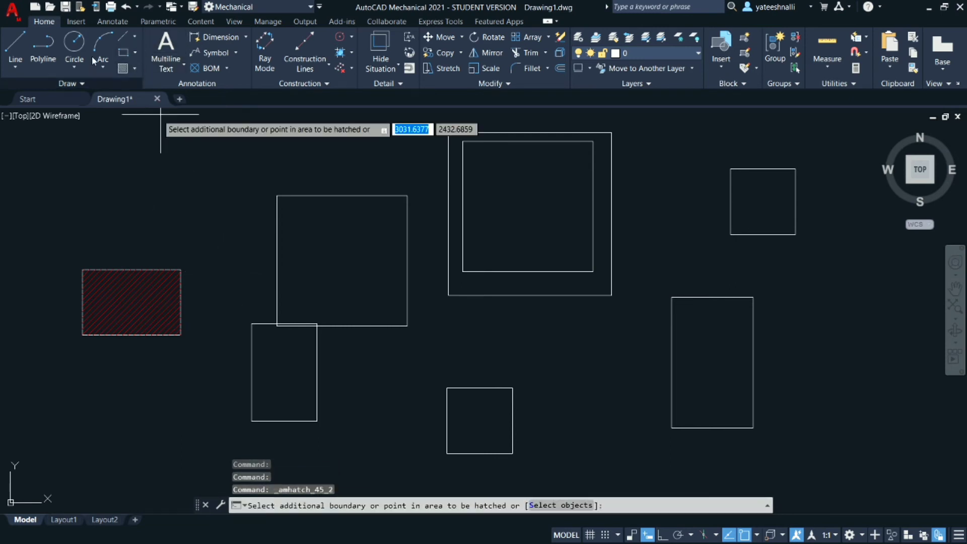
{"action": "left_click", "coordinate": [135, 68]}
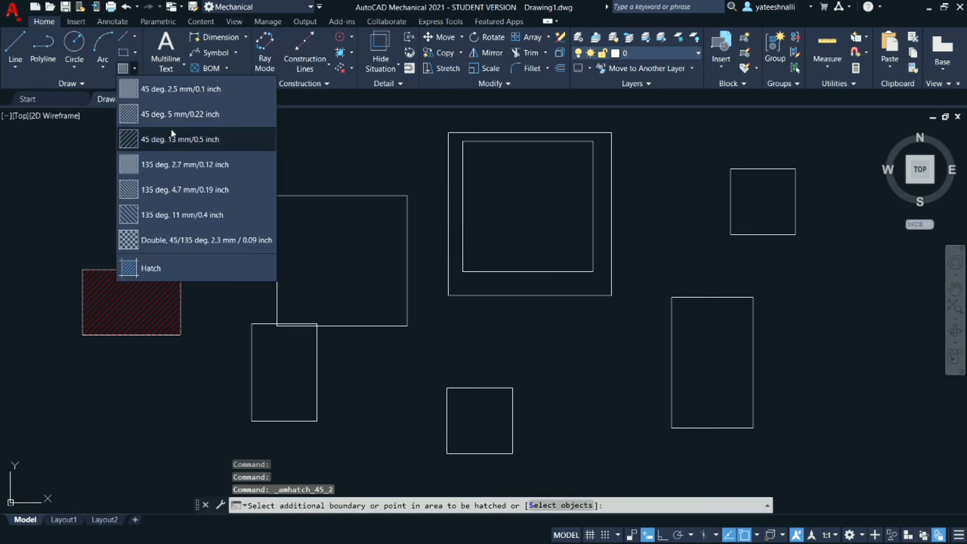
{"action": "key", "text": "Escape"}
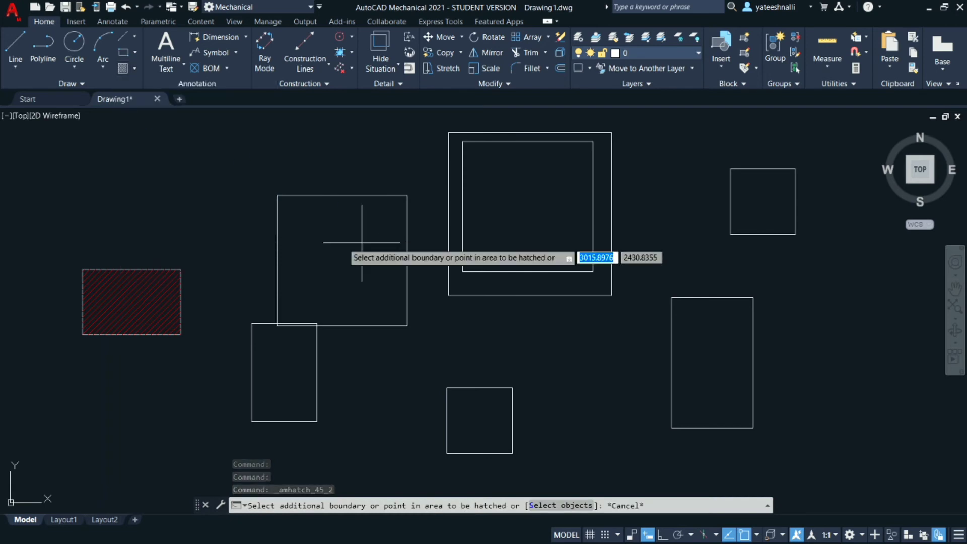
{"action": "left_click", "coordinate": [323, 232]}
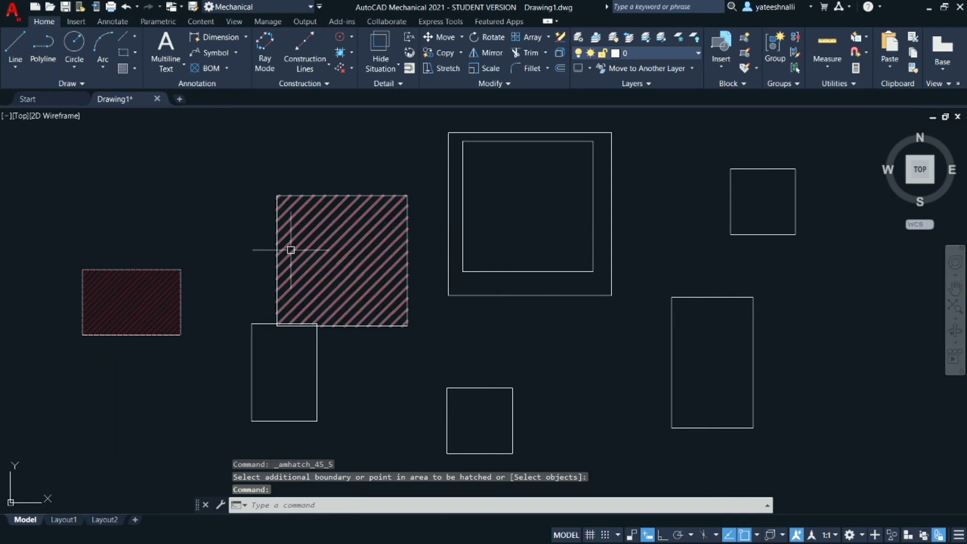
- Hatch the upright rectangle below the hatched square with the 45 deg. 13 mm/0.5 inch pattern
{"action": "left_click", "coordinate": [134, 69]}
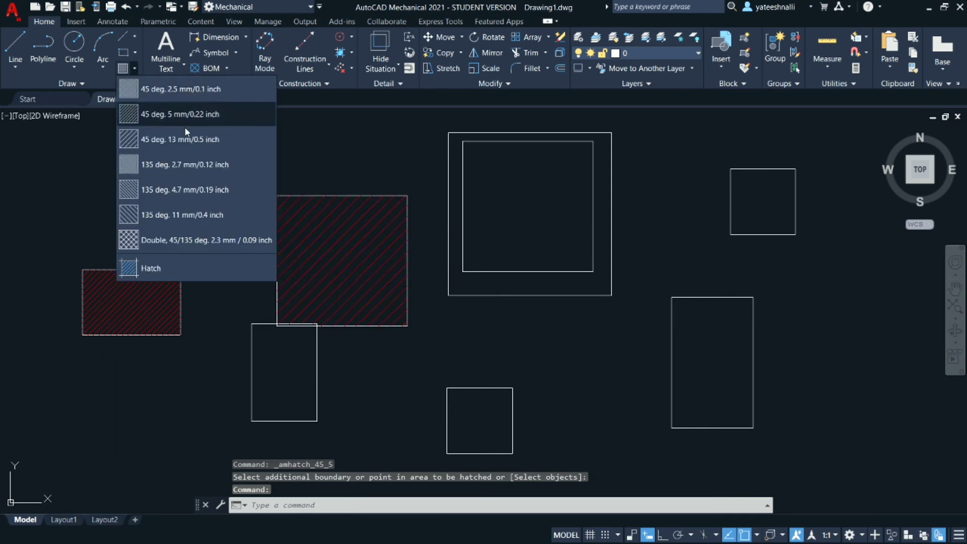
{"action": "left_click", "coordinate": [156, 140]}
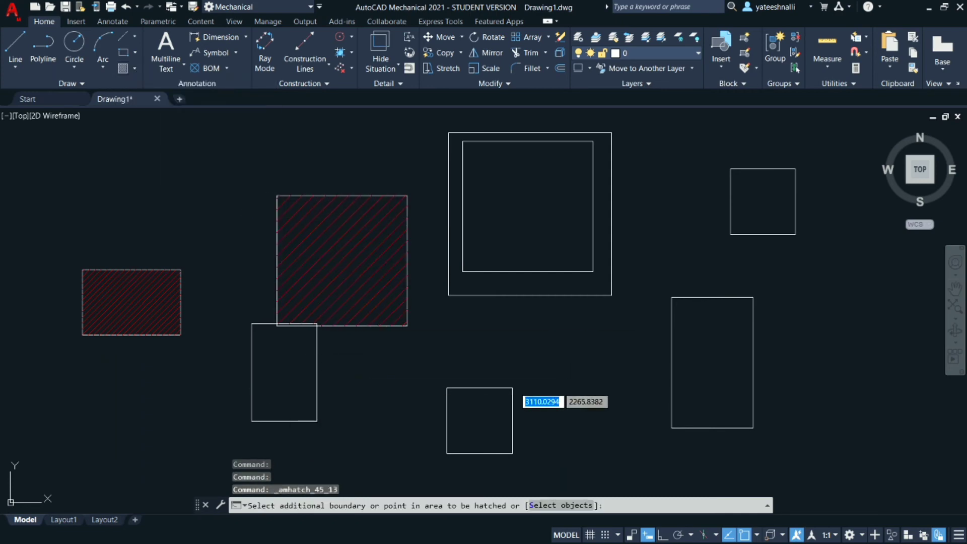
{"action": "left_click", "coordinate": [305, 370]}
{"action": "key", "text": "Return"}
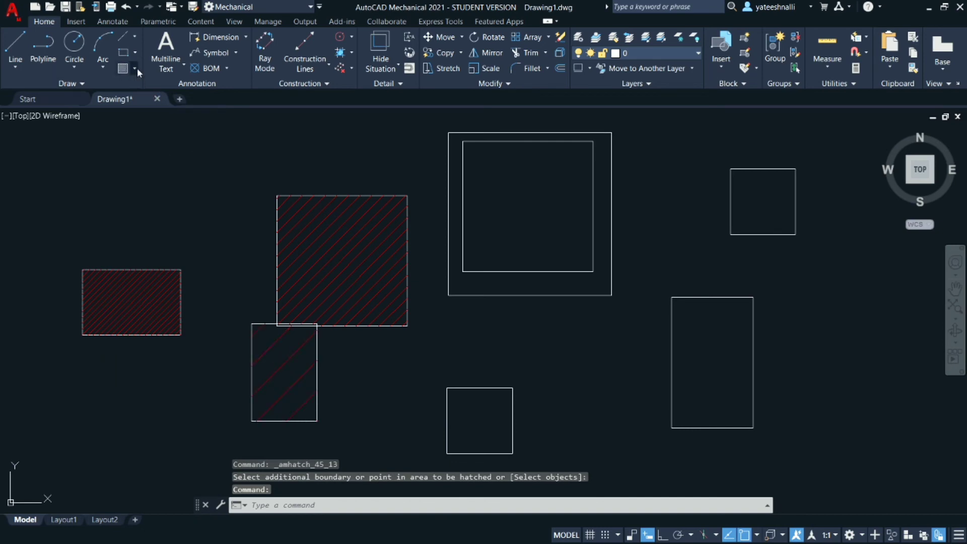
- Hatch the inner square of the two nested squares with the 135 deg. 2.7 mm/0.12 inch pattern
{"action": "left_click", "coordinate": [136, 69]}
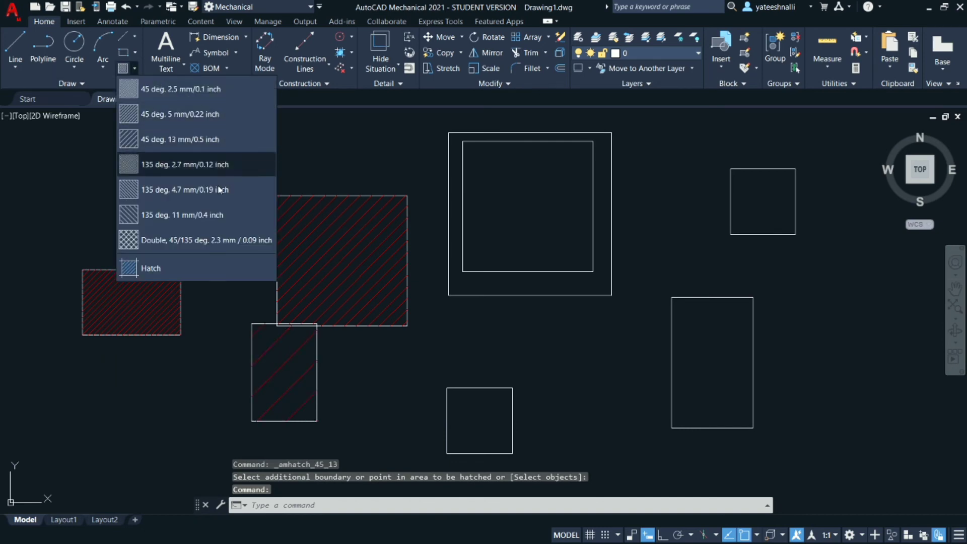
{"action": "left_click", "coordinate": [158, 175]}
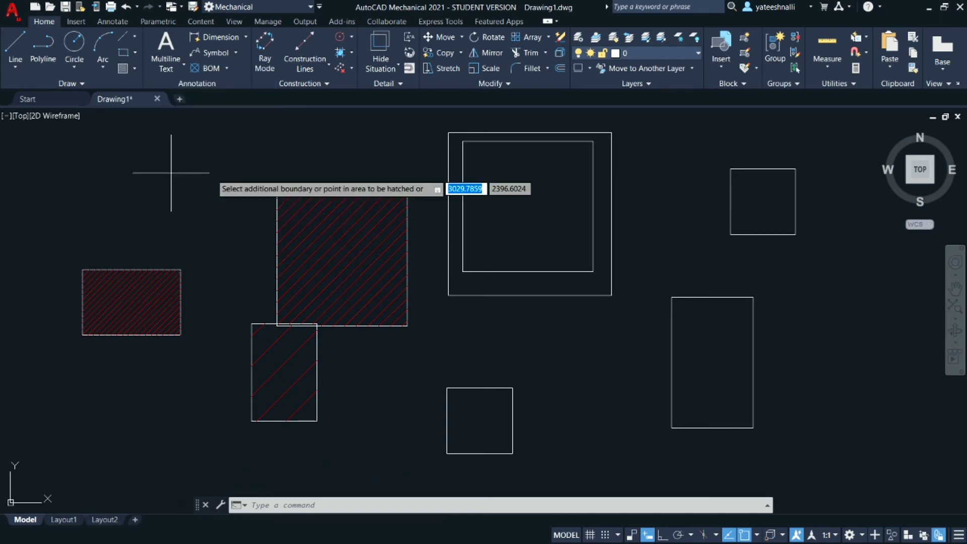
{"action": "left_click", "coordinate": [533, 198]}
{"action": "key", "text": "Return"}
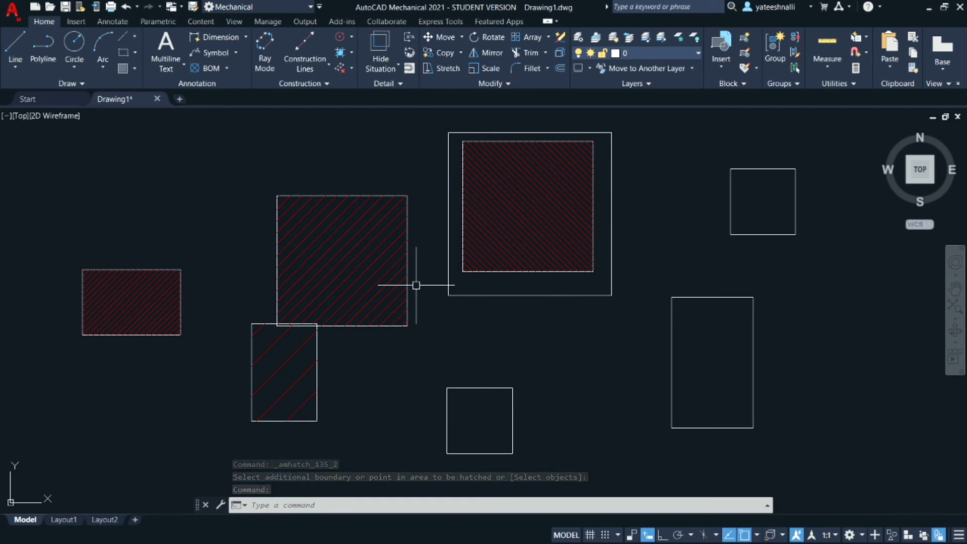
- Draw a three-line triangle above the far-left rectangle, leaving a small gap between its start and end points
{"action": "type", "text": "l"}
{"action": "key", "text": "Return"}
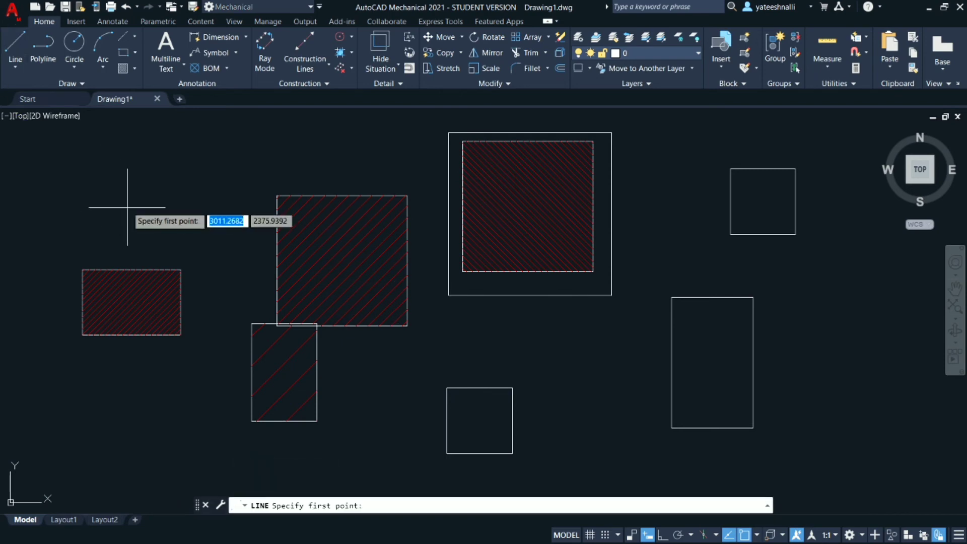
{"action": "left_click", "coordinate": [116, 185]}
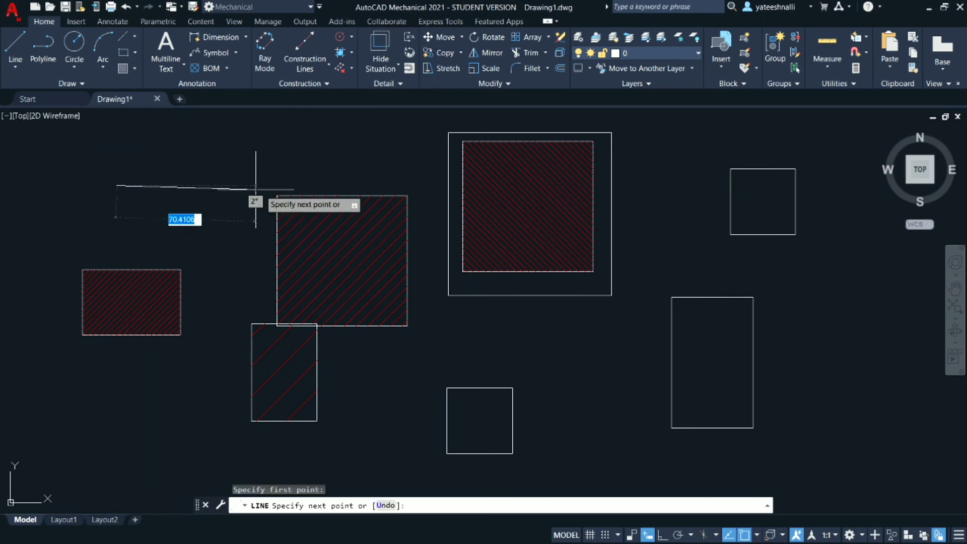
{"action": "left_click", "coordinate": [252, 169]}
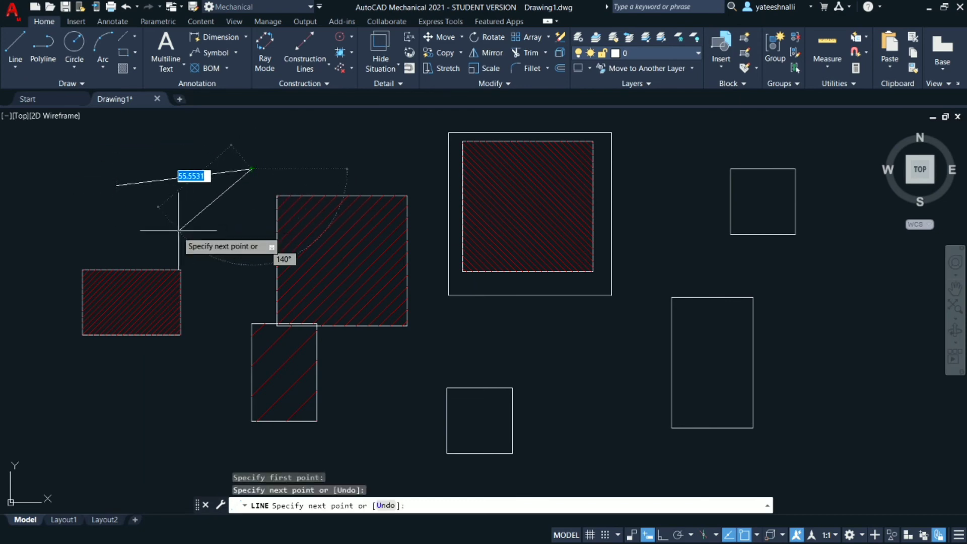
{"action": "left_click", "coordinate": [163, 250]}
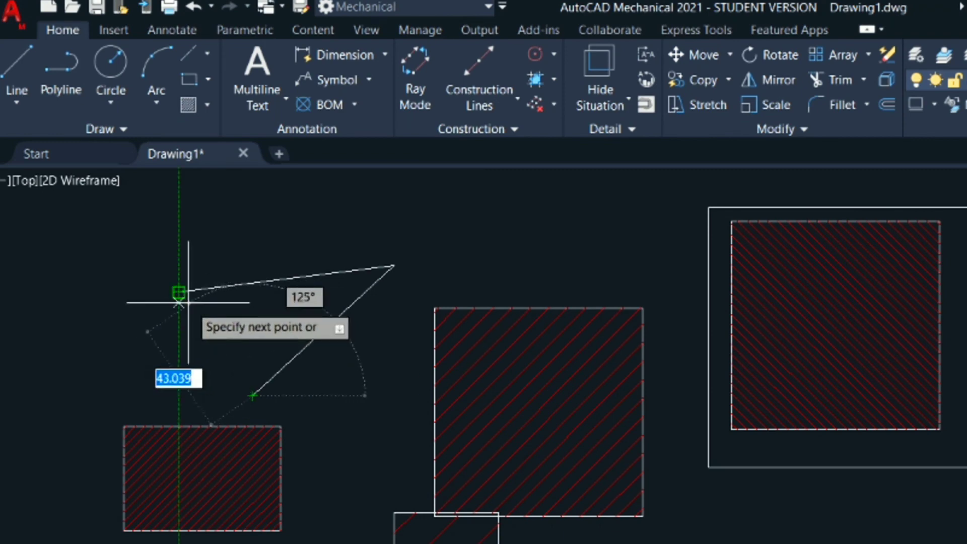
{"action": "left_click", "coordinate": [188, 303]}
{"action": "key", "text": "Escape"}
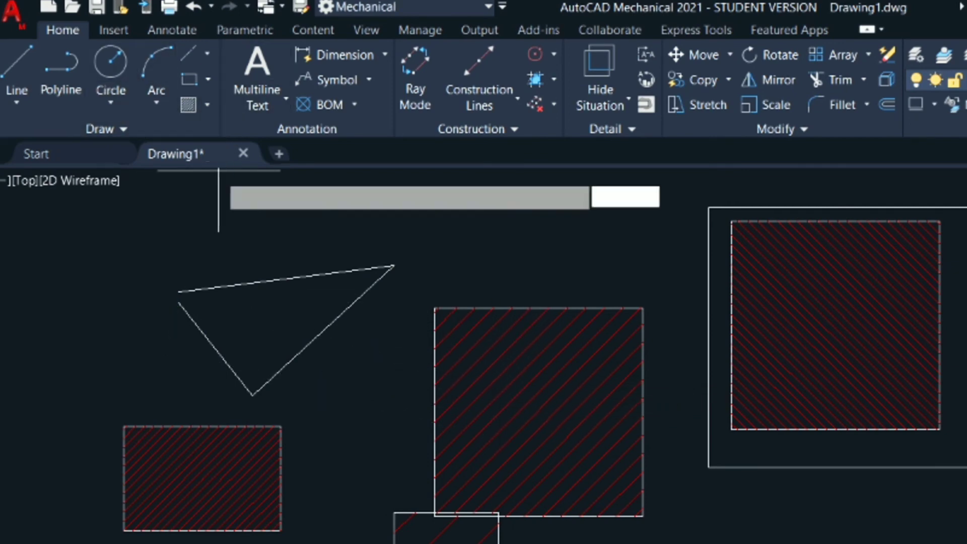
- Try to hatch the inside of the open triangle
{"action": "left_click", "coordinate": [187, 105]}
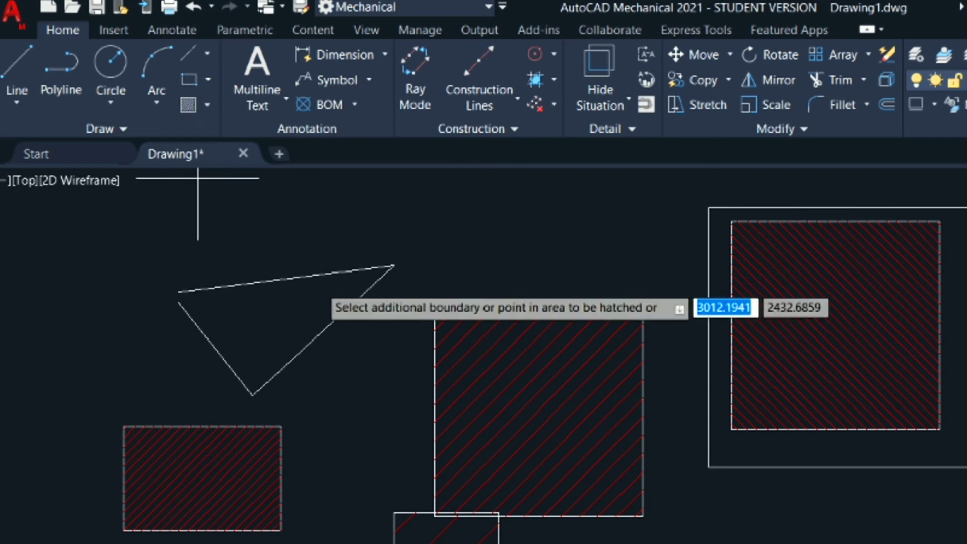
{"action": "left_click", "coordinate": [278, 320]}
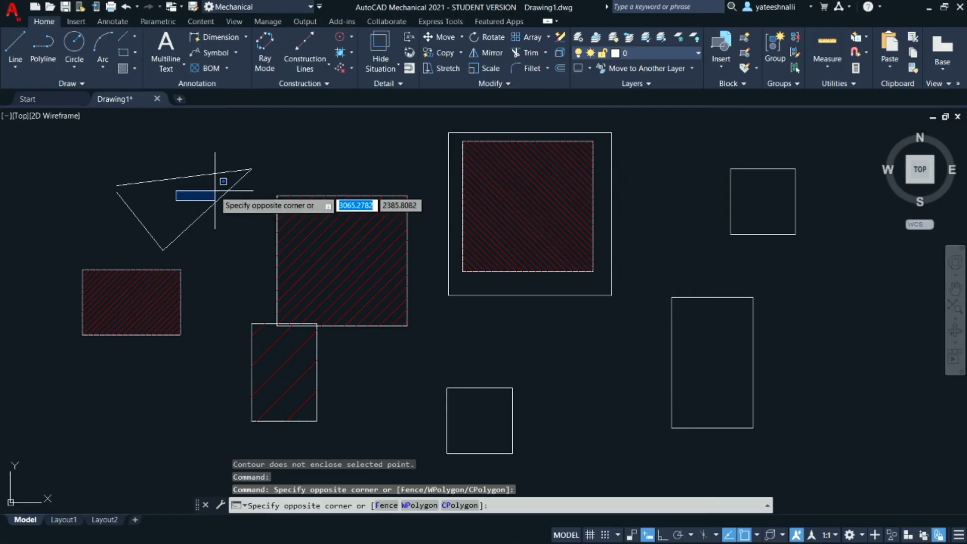
{"action": "left_click", "coordinate": [215, 190]}
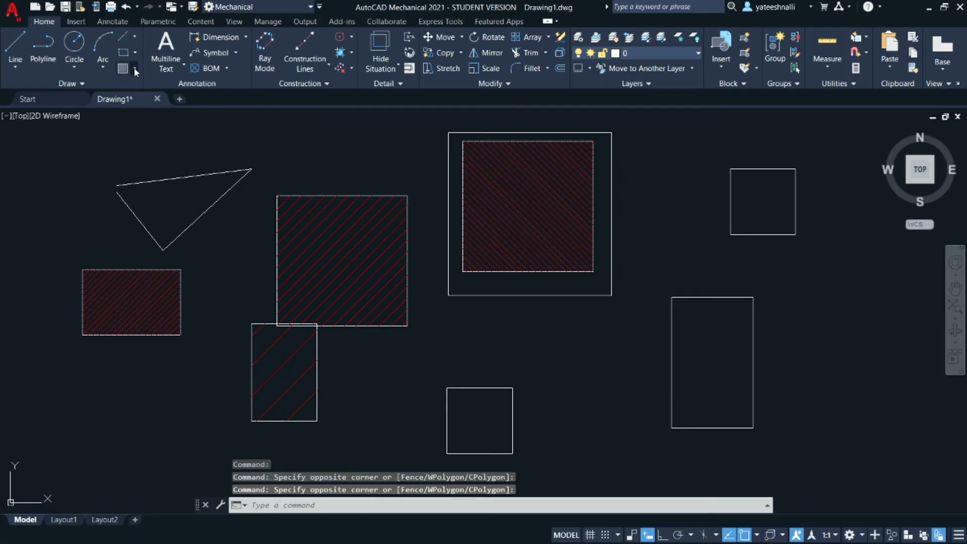
- Try to fill the open triangle with the 45 deg. 13 mm/0.5 inch hatch pattern
{"action": "left_click", "coordinate": [134, 68]}
{"action": "left_click", "coordinate": [155, 145]}
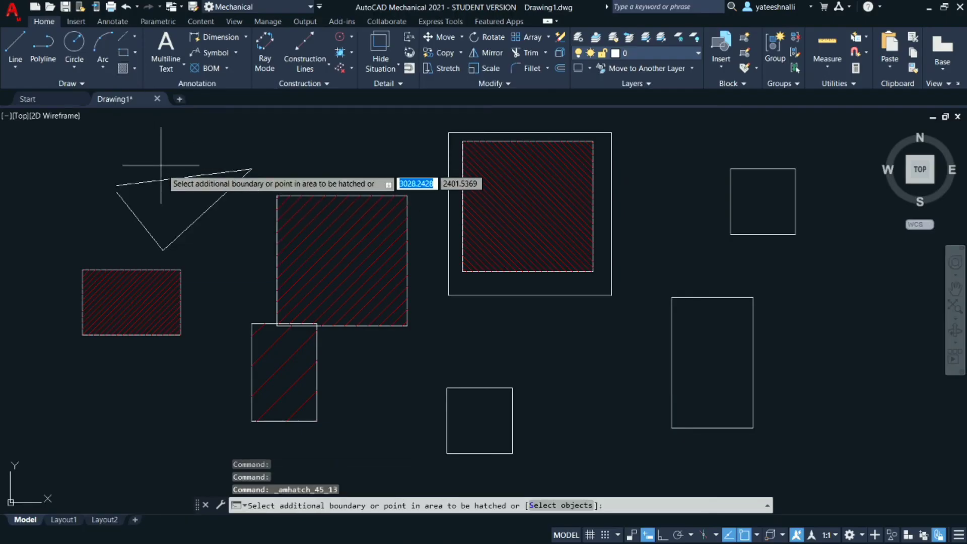
{"action": "left_click", "coordinate": [176, 204]}
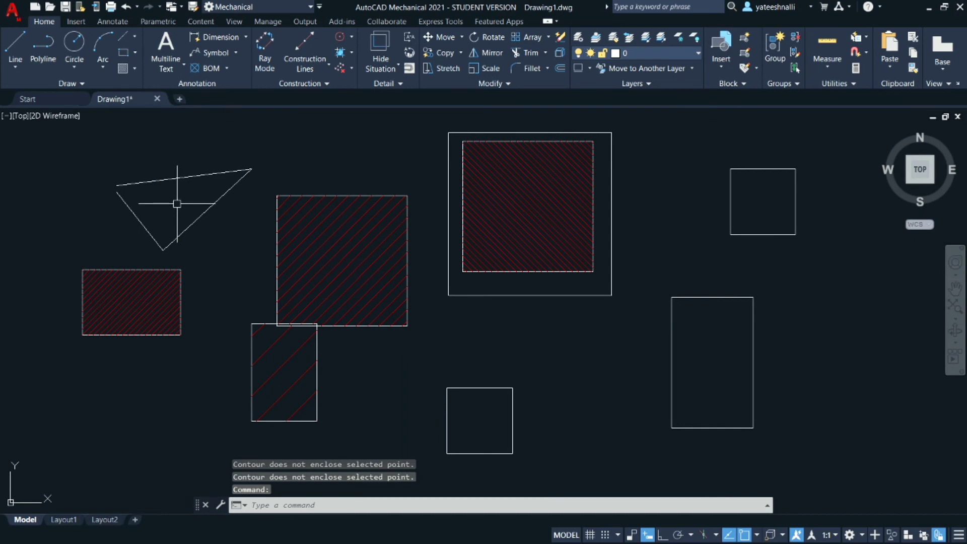
{"action": "left_click", "coordinate": [177, 204]}
{"action": "left_click", "coordinate": [179, 192]}
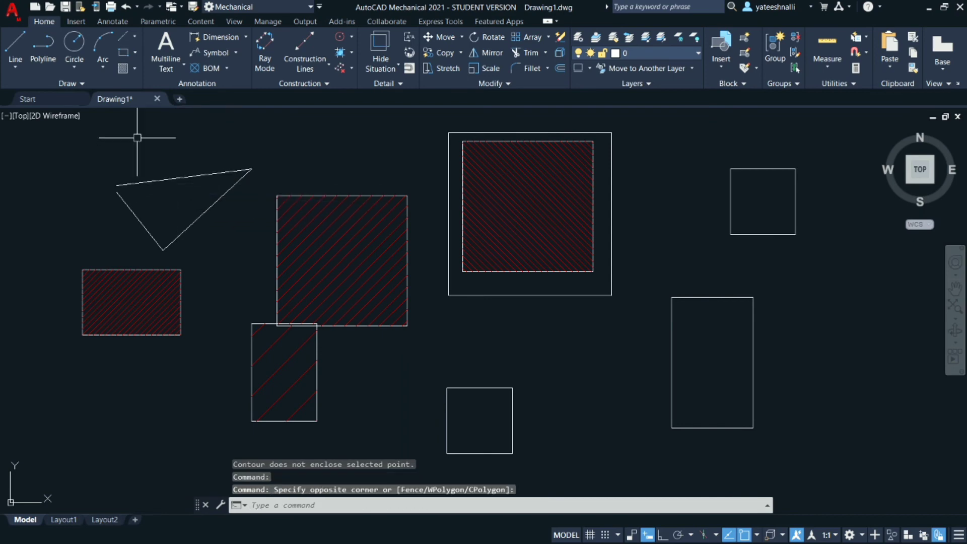
- Hatch the small square below the nested squares with the 135 deg. 4.7 mm/0.19 inch pattern
{"action": "left_click", "coordinate": [135, 69]}
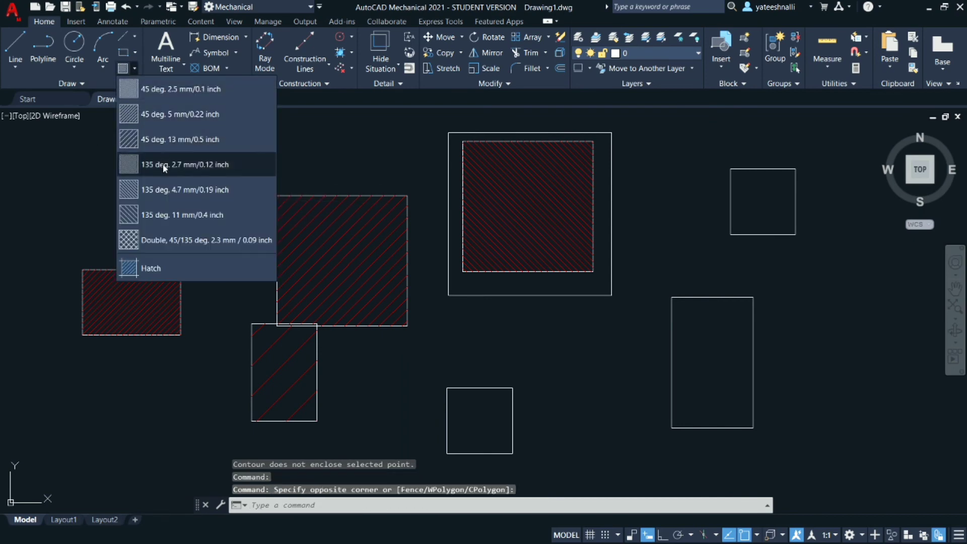
{"action": "left_click", "coordinate": [189, 194]}
{"action": "left_click", "coordinate": [490, 414]}
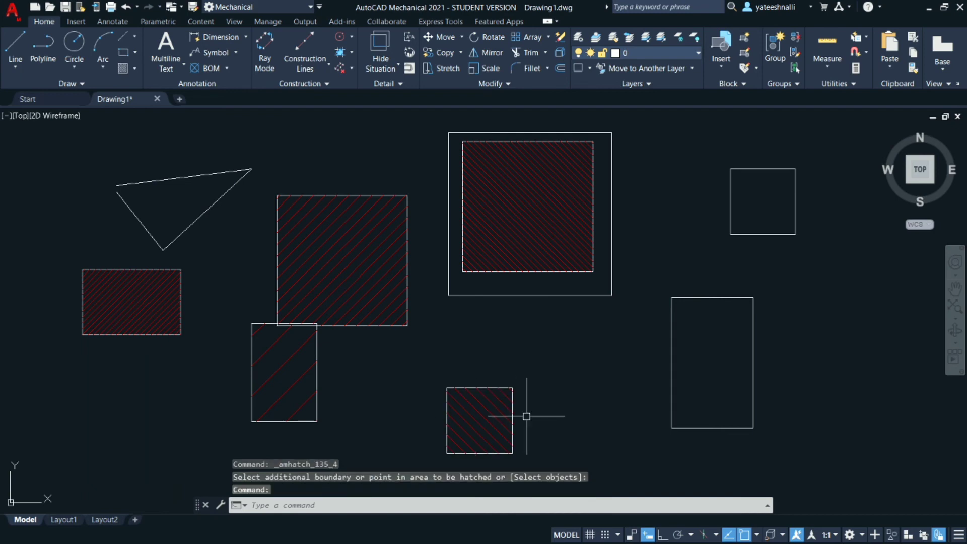
- Hatch the tall rectangle on the far right with the Double, 45/135 deg. 2.3 mm/0.09 inch pattern and inspect it up close
{"action": "left_click", "coordinate": [132, 68]}
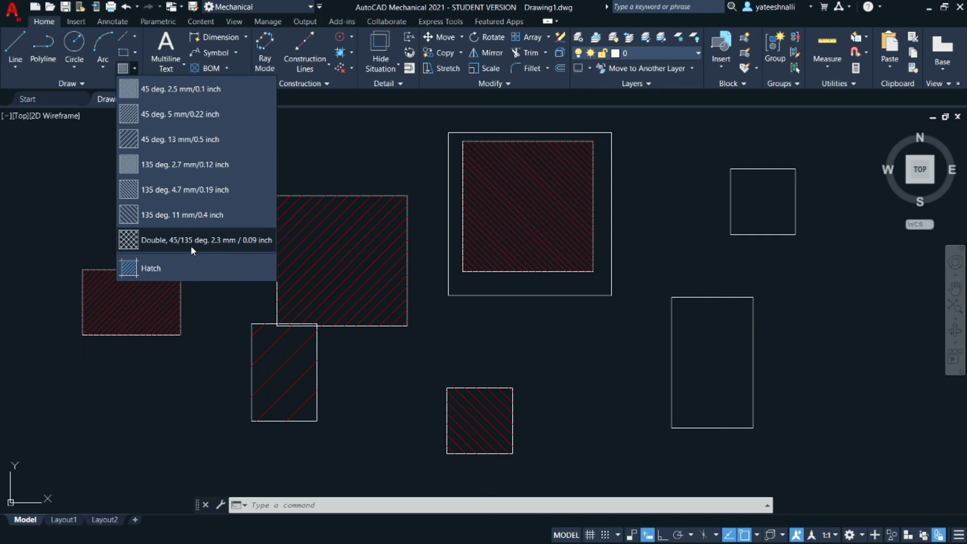
{"action": "left_click", "coordinate": [162, 242]}
{"action": "left_click", "coordinate": [728, 348]}
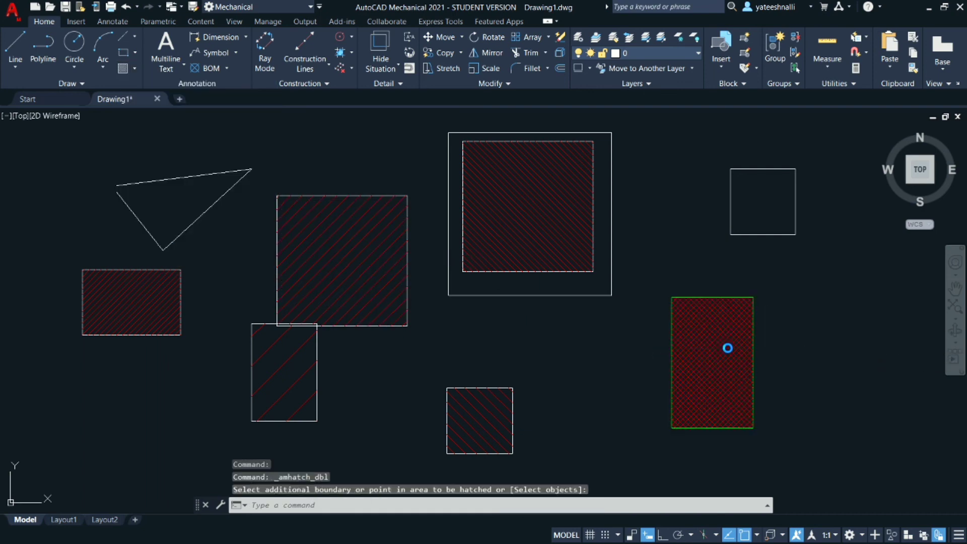
{"action": "key", "text": "Return"}
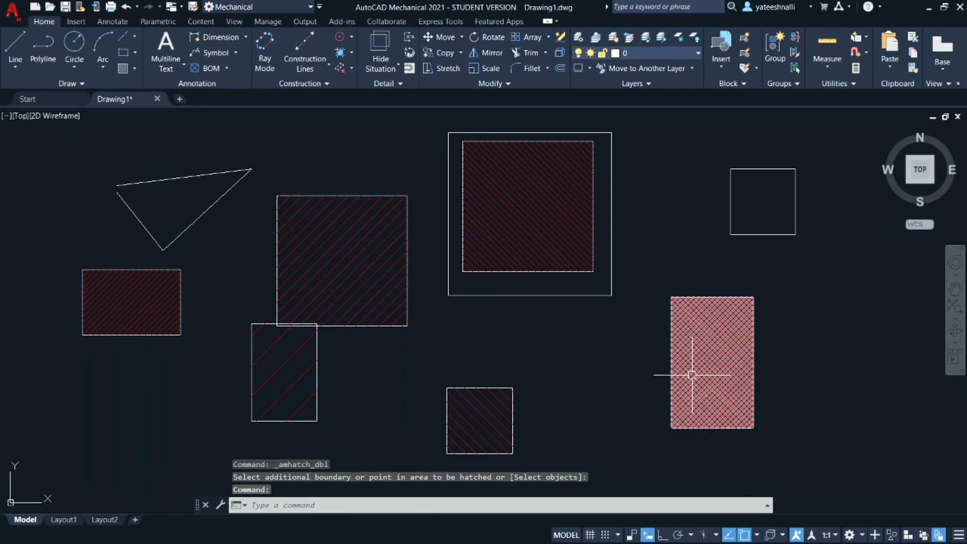
{"action": "scroll", "coordinate": [698, 373], "scroll_direction": "up", "scroll_amount": 4}
{"action": "scroll", "coordinate": [800, 373], "scroll_direction": "up", "scroll_amount": 1}
{"action": "scroll", "coordinate": [803, 371], "scroll_direction": "down", "scroll_amount": 6}
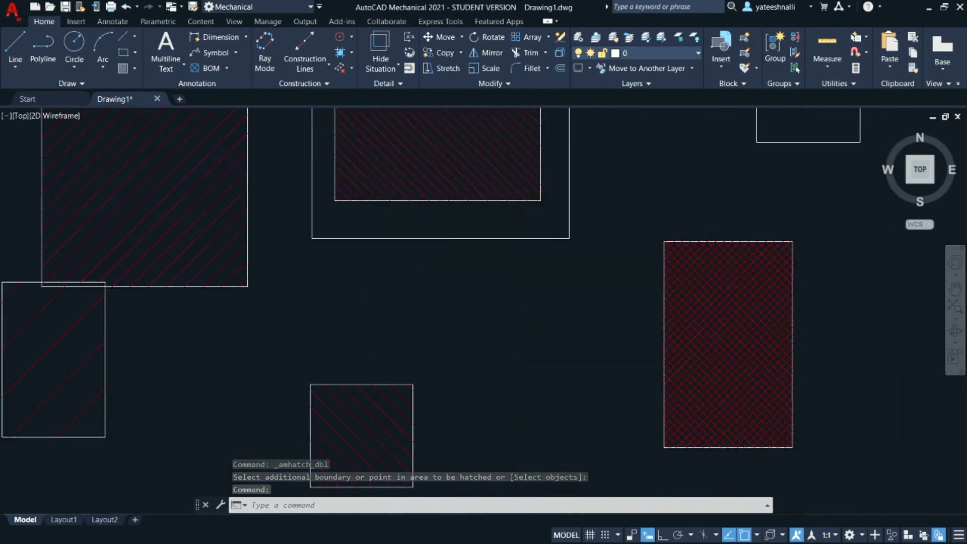
{"action": "left_click", "coordinate": [134, 67]}
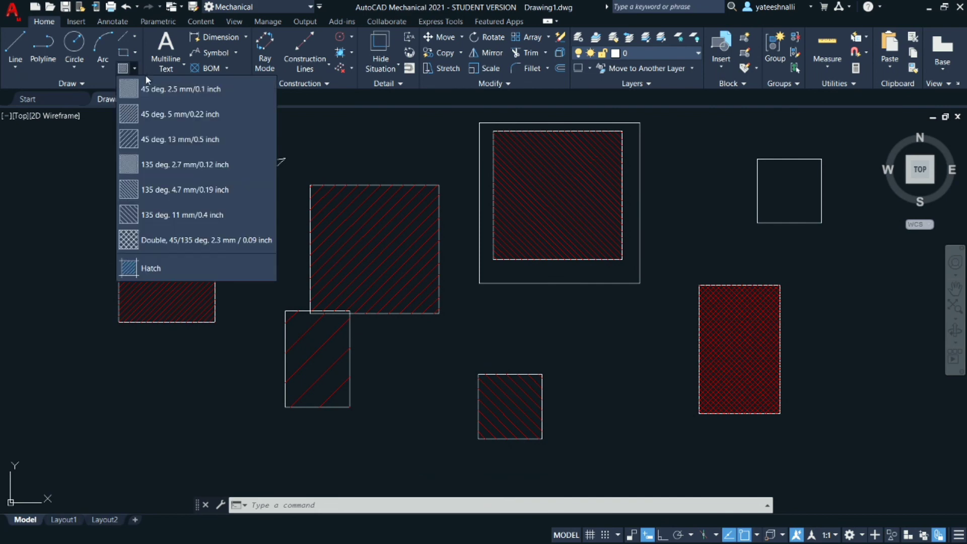
{"action": "left_click", "coordinate": [245, 241]}
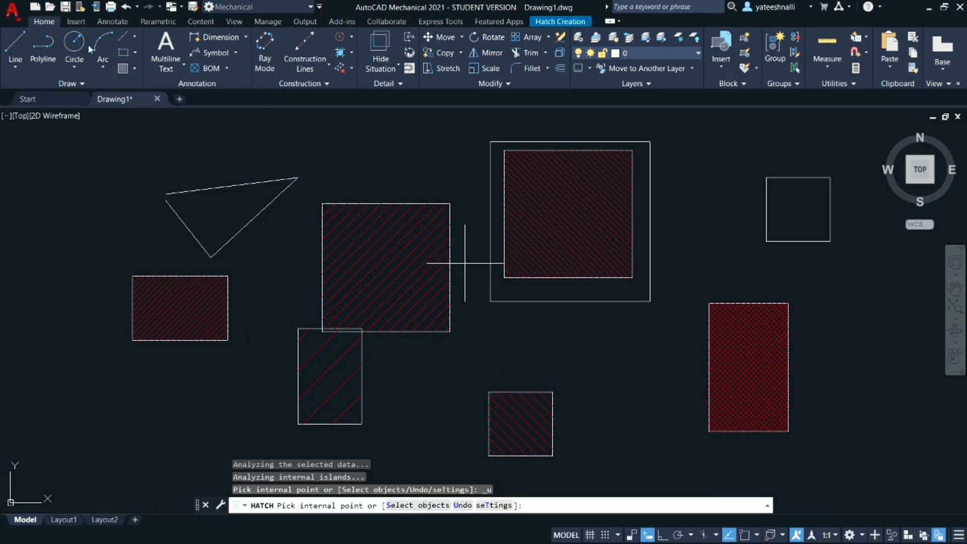
{"action": "left_click", "coordinate": [136, 67]}
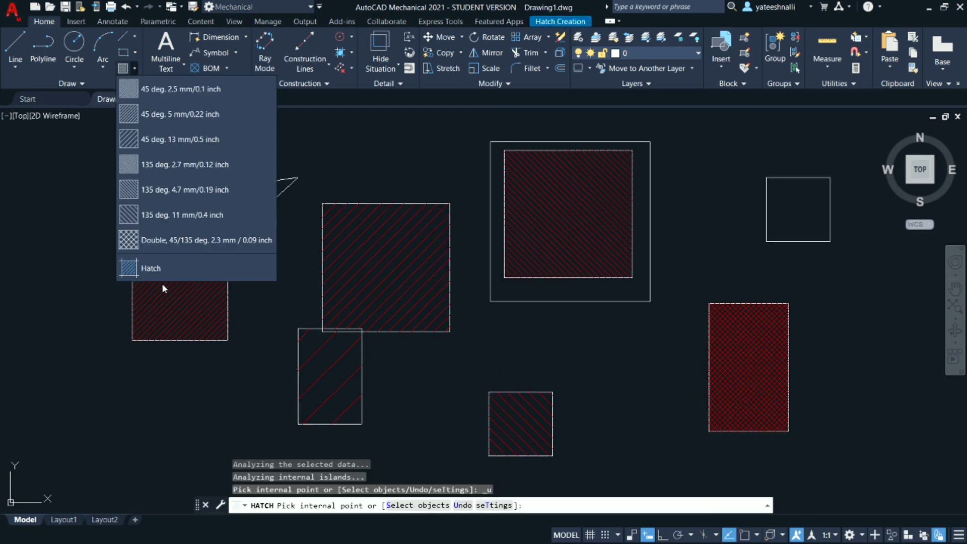
{"action": "left_click", "coordinate": [148, 271]}
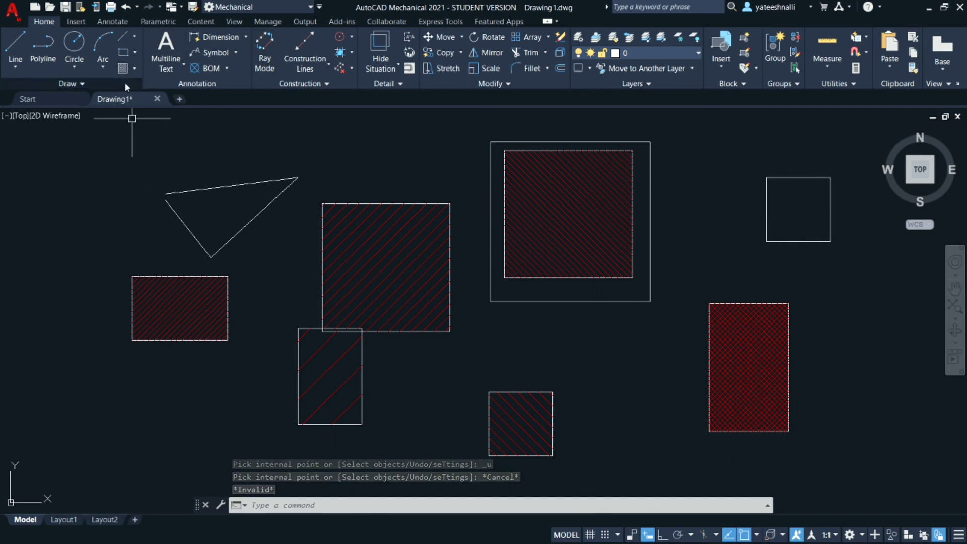
- Hatch the band between the inner and outer nested squares with the ANGLE pattern, using the general Hatch command
{"action": "left_click", "coordinate": [134, 69]}
{"action": "left_click", "coordinate": [161, 267]}
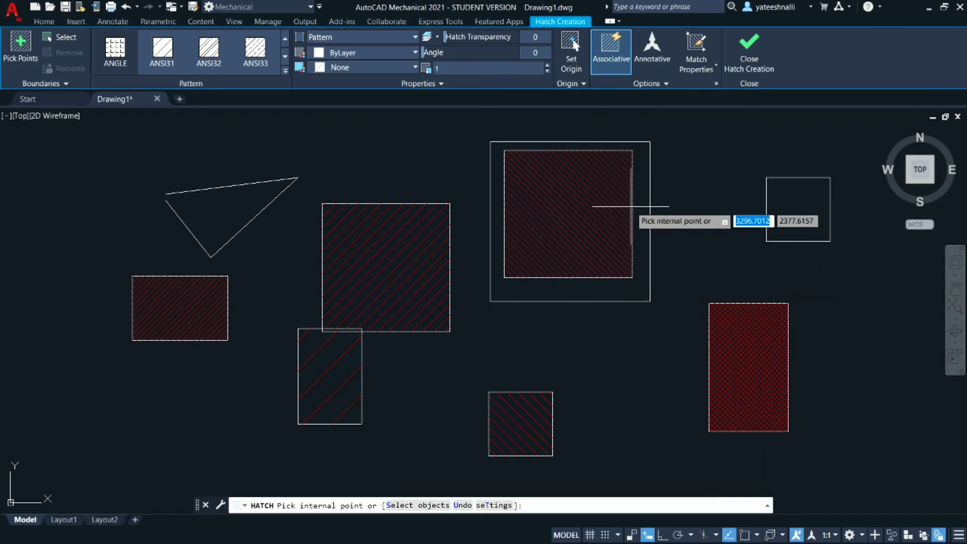
{"action": "left_click", "coordinate": [640, 185]}
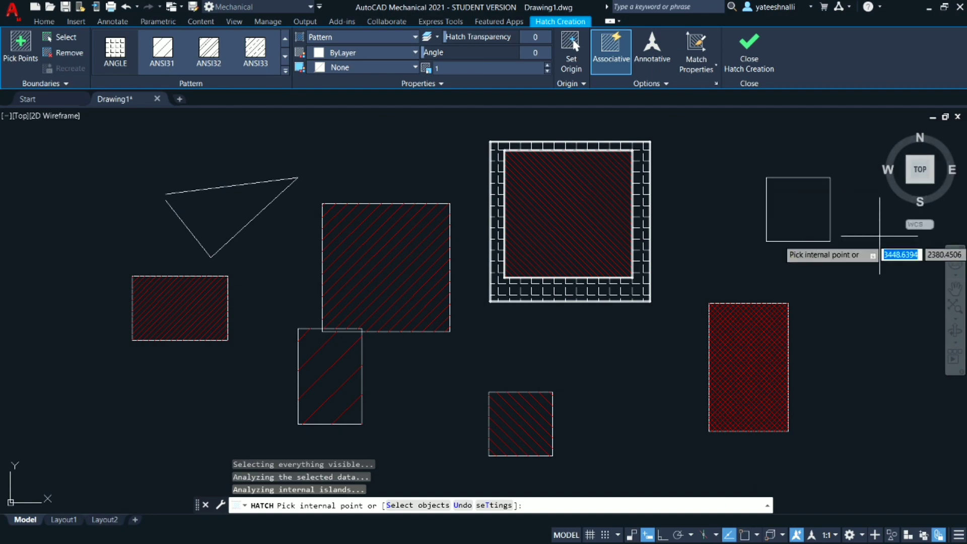
{"action": "scroll", "coordinate": [651, 246], "scroll_direction": "up", "scroll_amount": 4}
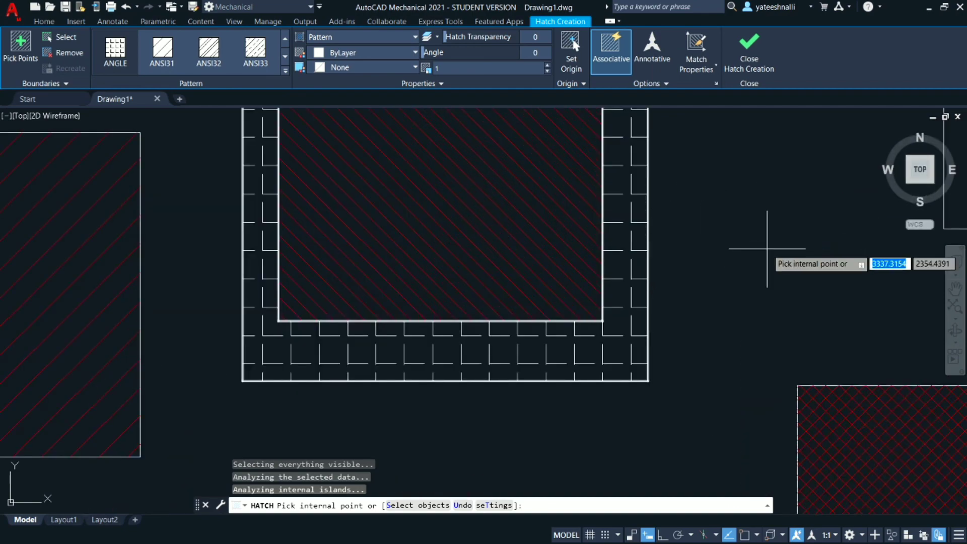
{"action": "scroll", "coordinate": [699, 263], "scroll_direction": "down", "scroll_amount": 2}
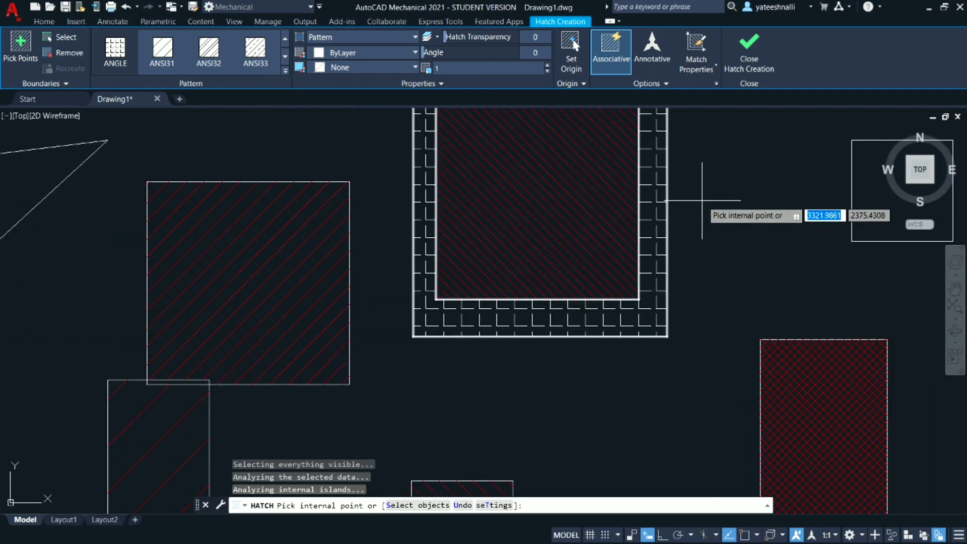
{"action": "key", "text": "Escape"}
{"action": "scroll", "coordinate": [687, 216], "scroll_direction": "down", "scroll_amount": 2}
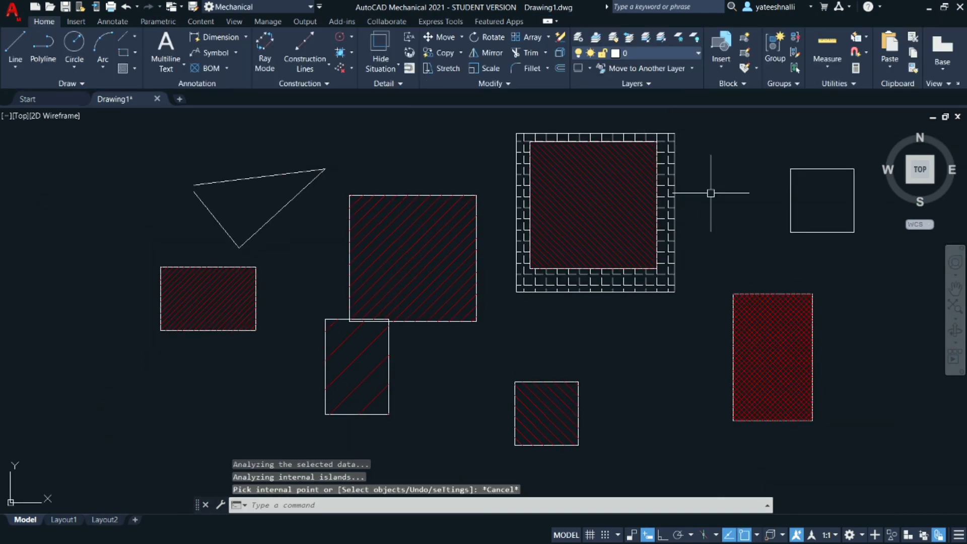